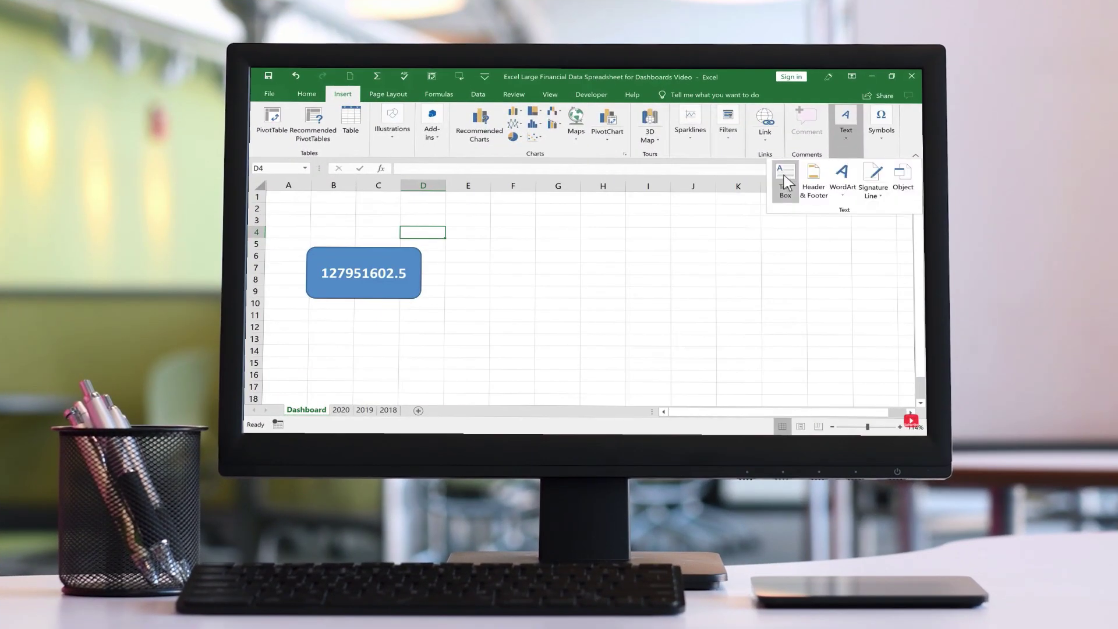
- Insert a text box above the total shape and start typing 'Total Gr'
click(786, 180)
click(325, 230)
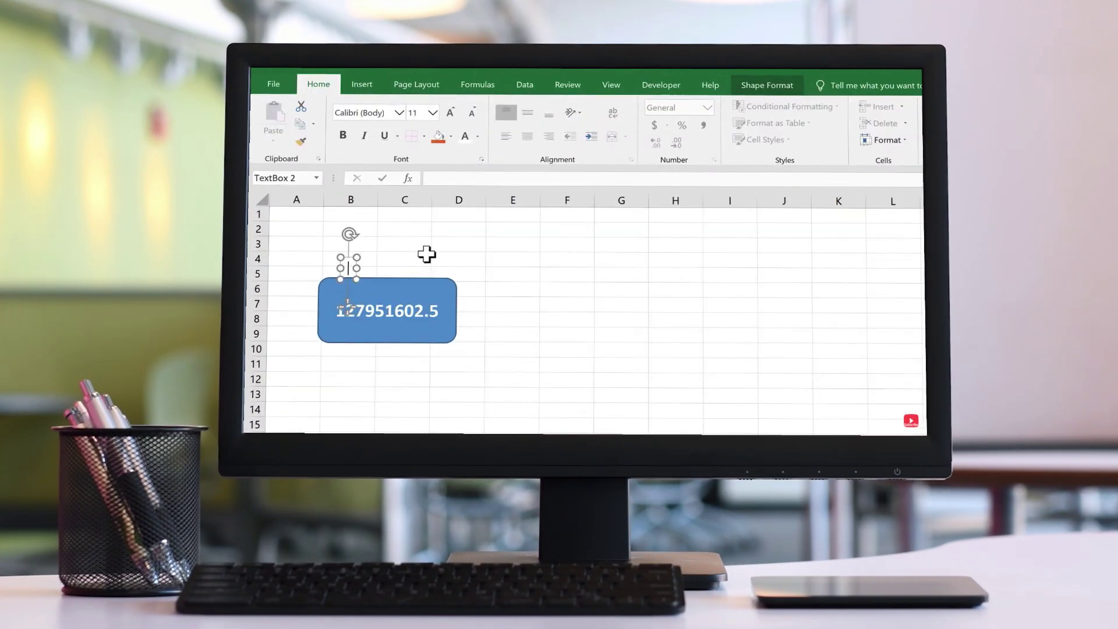
text(Total Gross Sales)
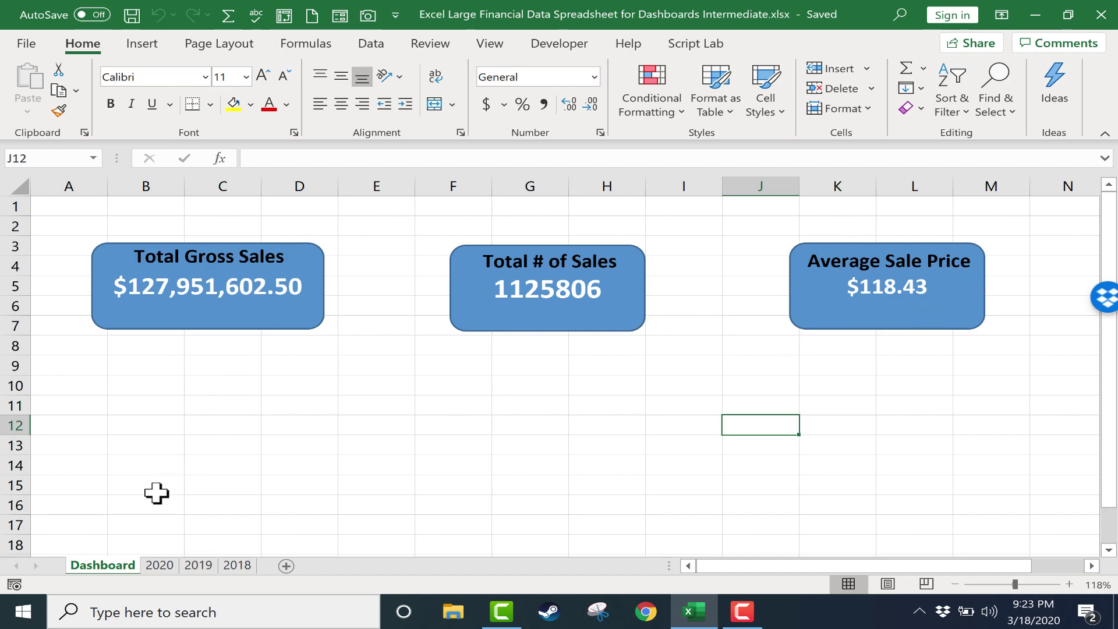
- Browse the 2020, 2019 and 2018 sheets, return to Dashboard, then bring up the competitor workbook
click(157, 565)
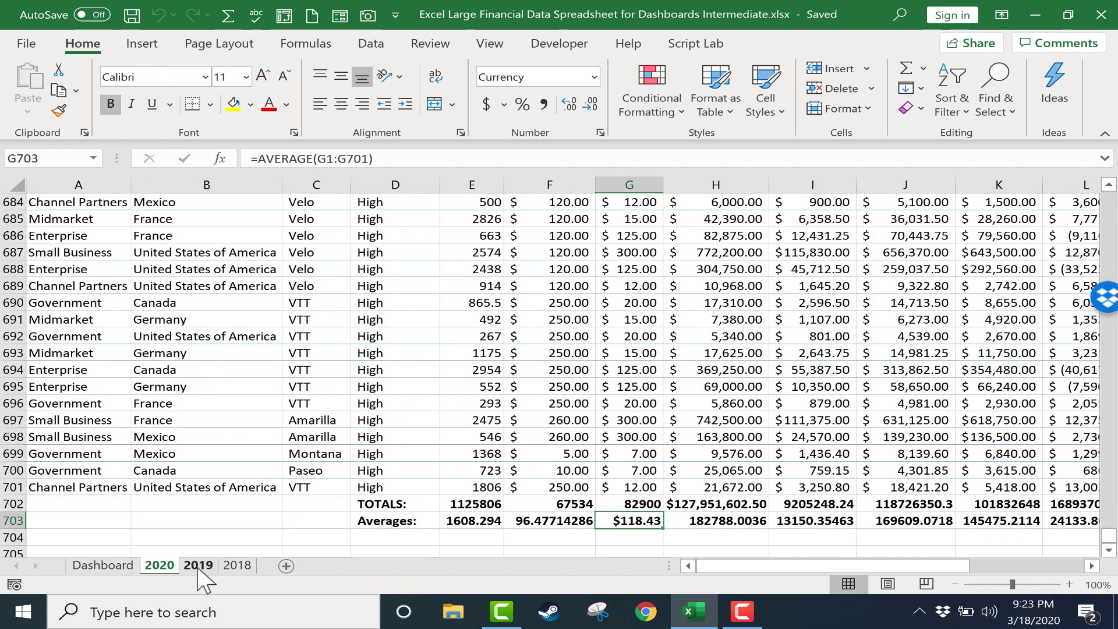
click(198, 565)
click(238, 565)
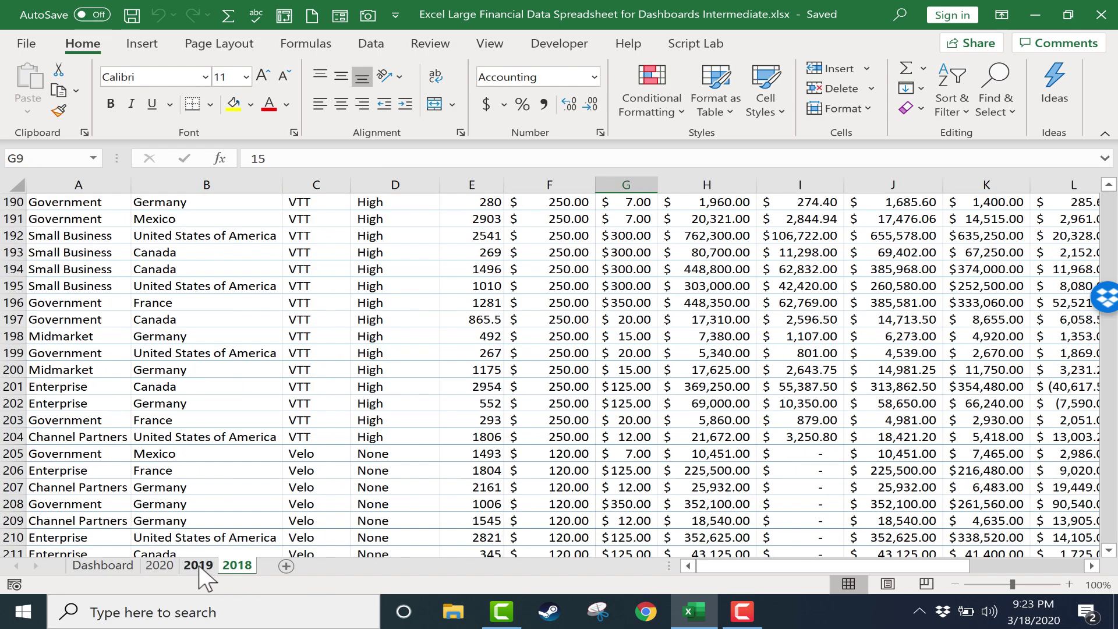
click(200, 565)
click(157, 566)
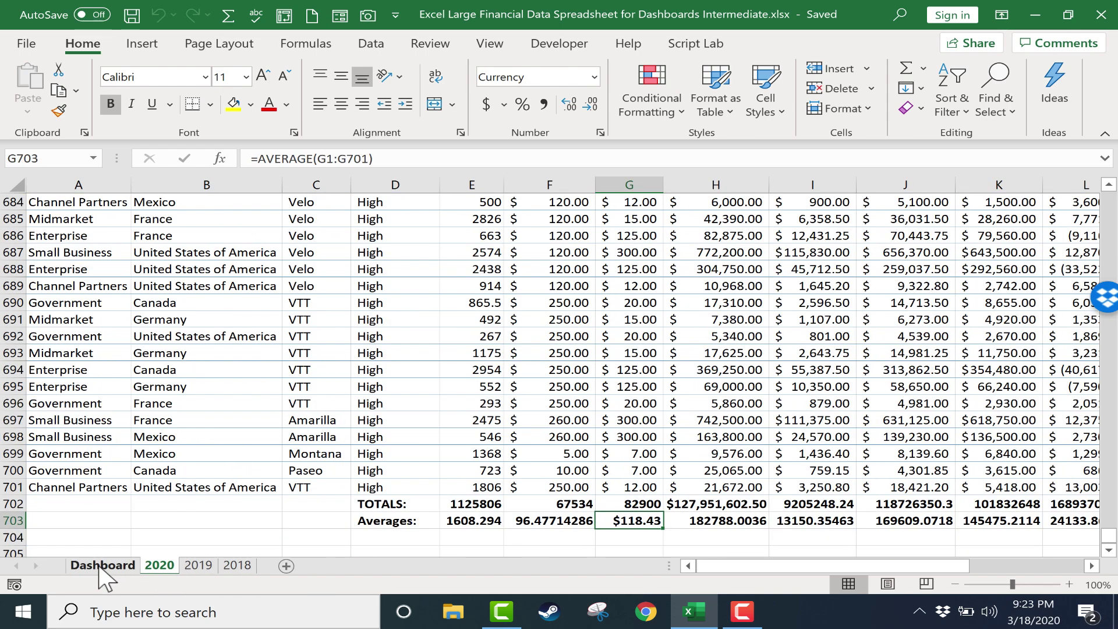
click(116, 562)
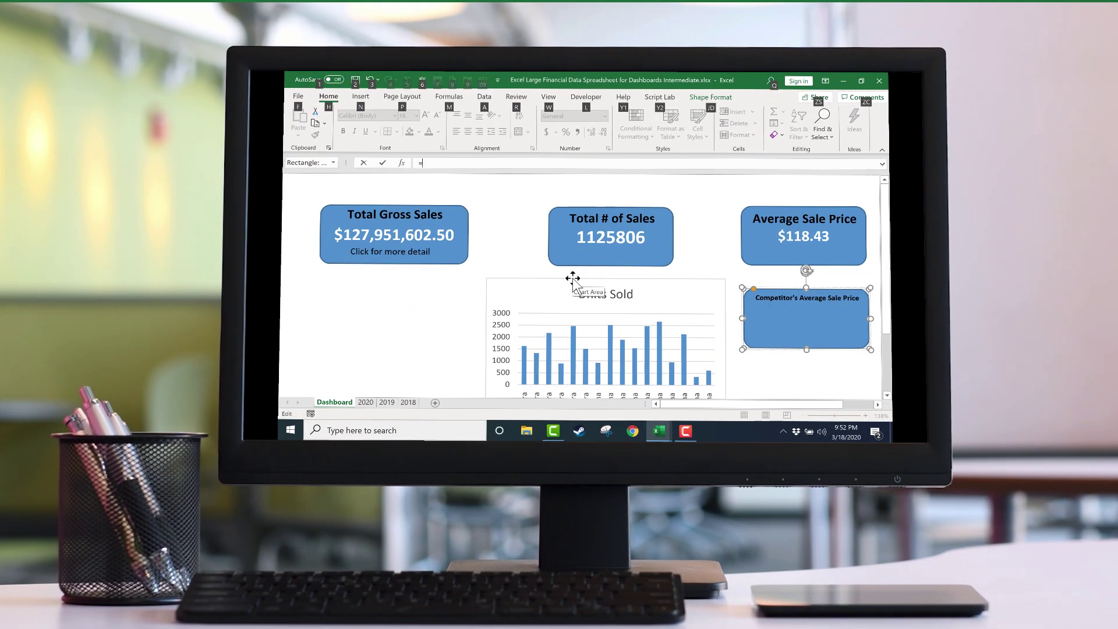
key(alt+Tab)
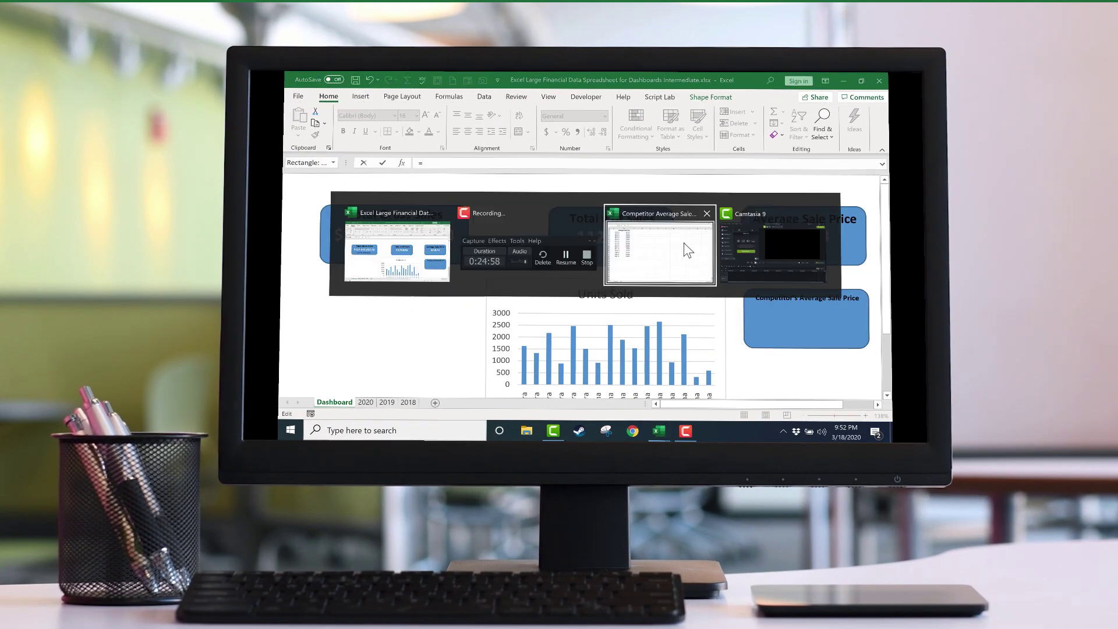
click(659, 247)
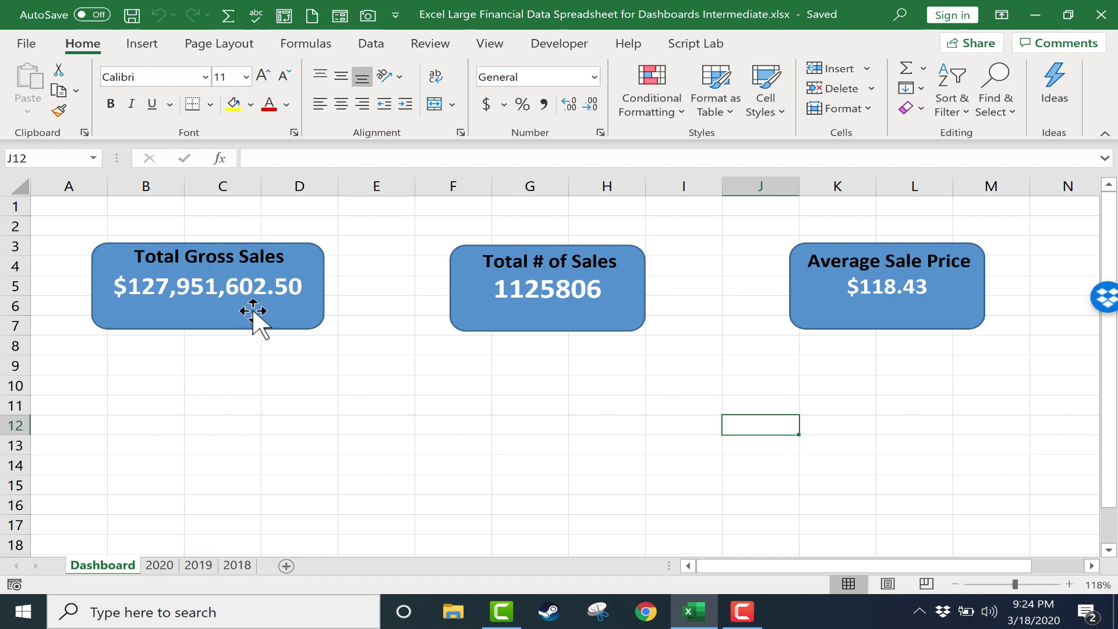
- Draw a text box below Total Gross Sales reading 'Click for more detail'
click(291, 368)
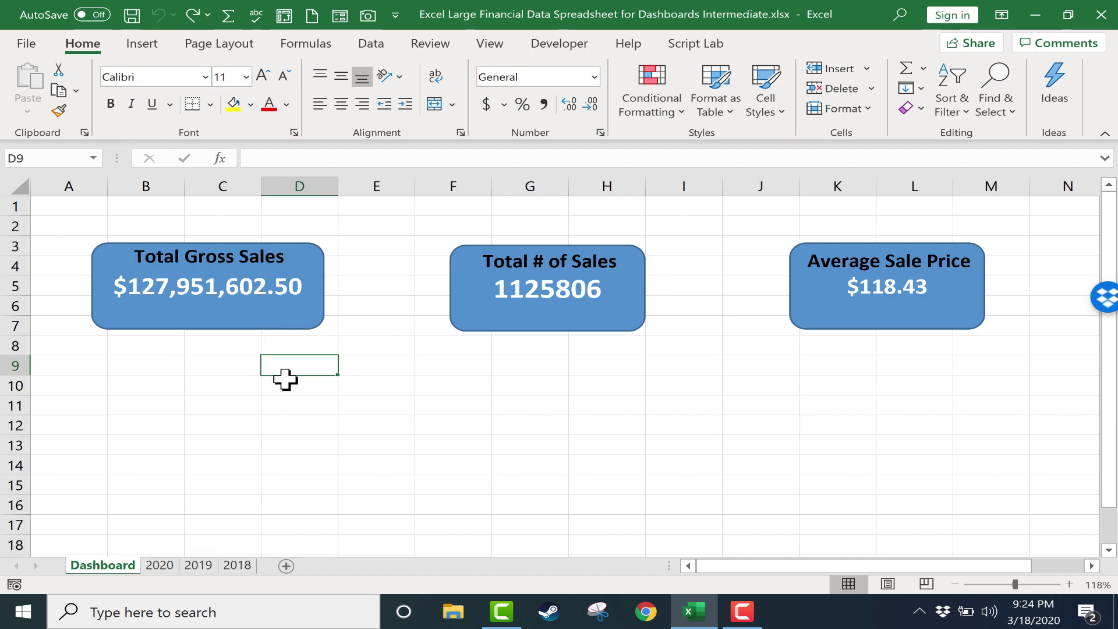
click(143, 43)
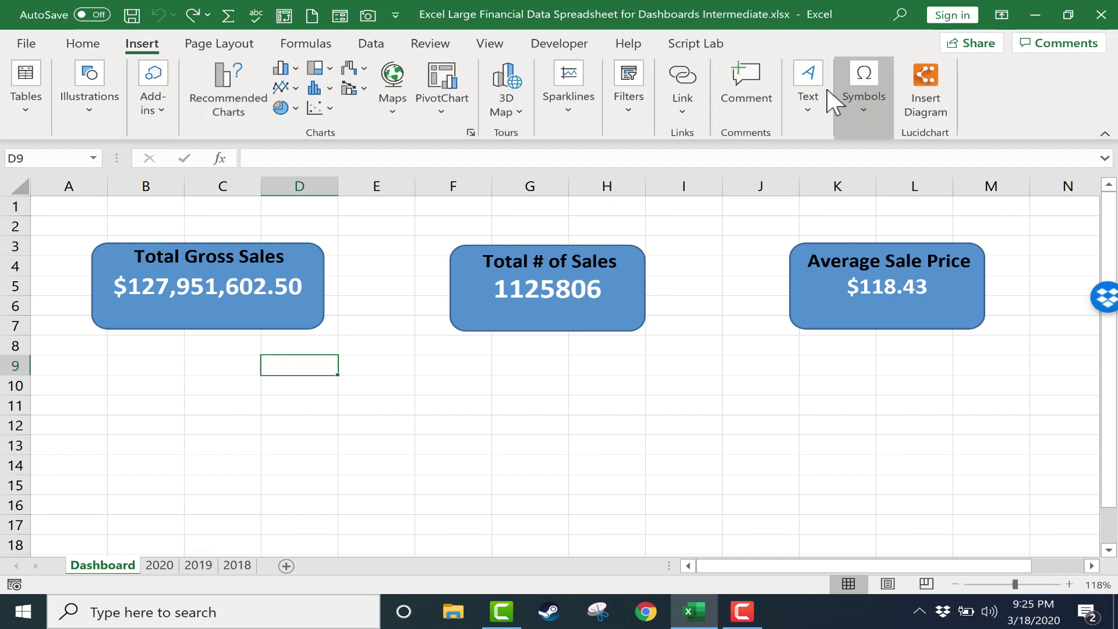
click(809, 100)
click(807, 161)
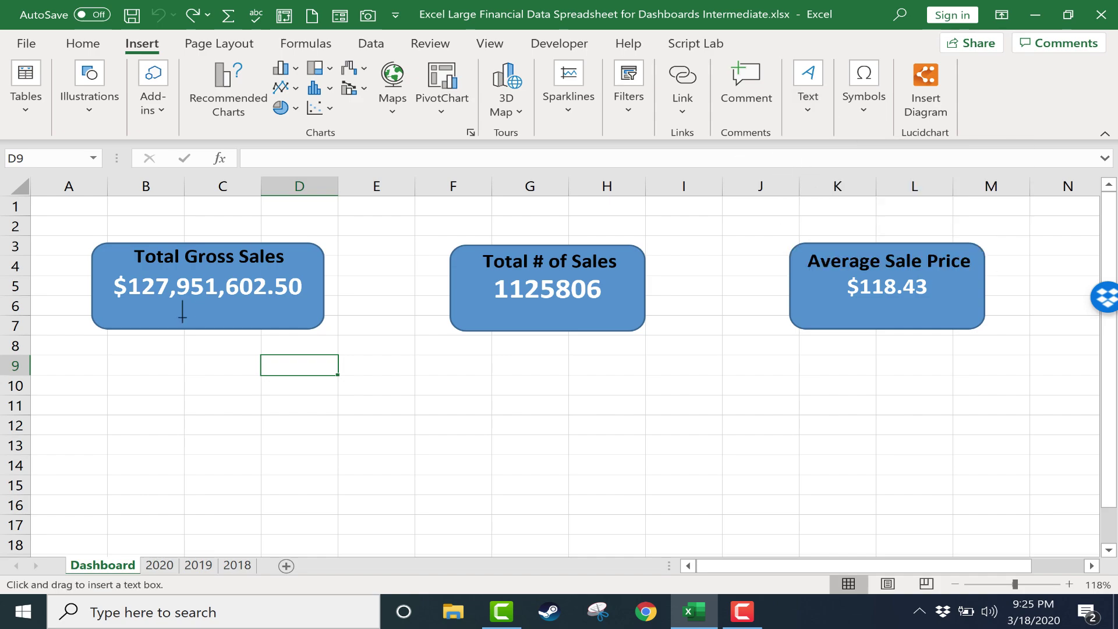
drag(160, 319, 219, 347)
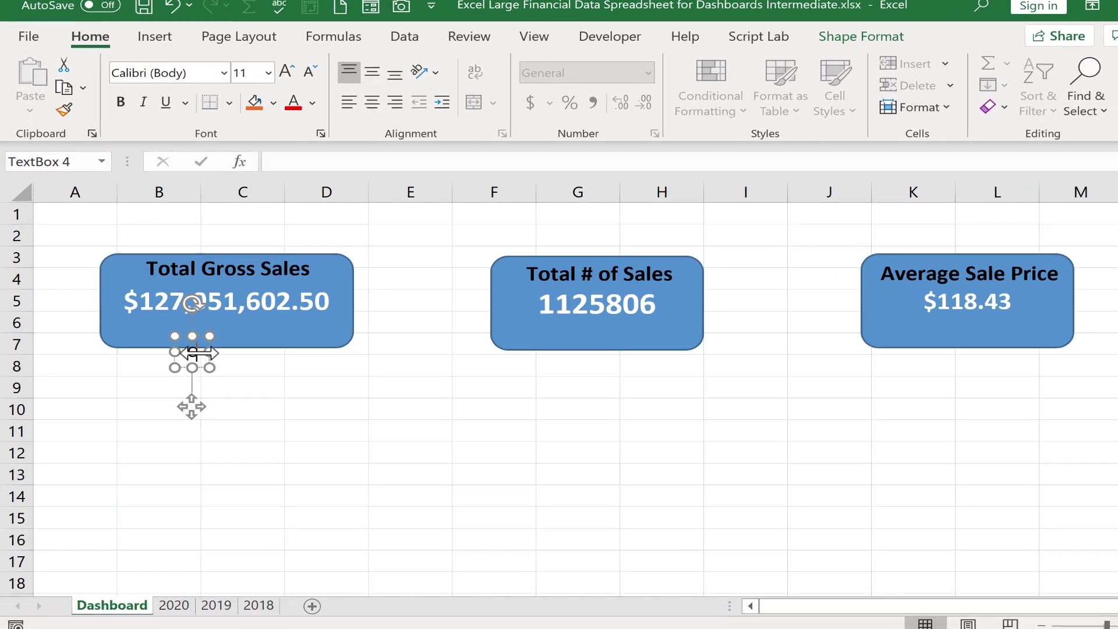
text(Click for)
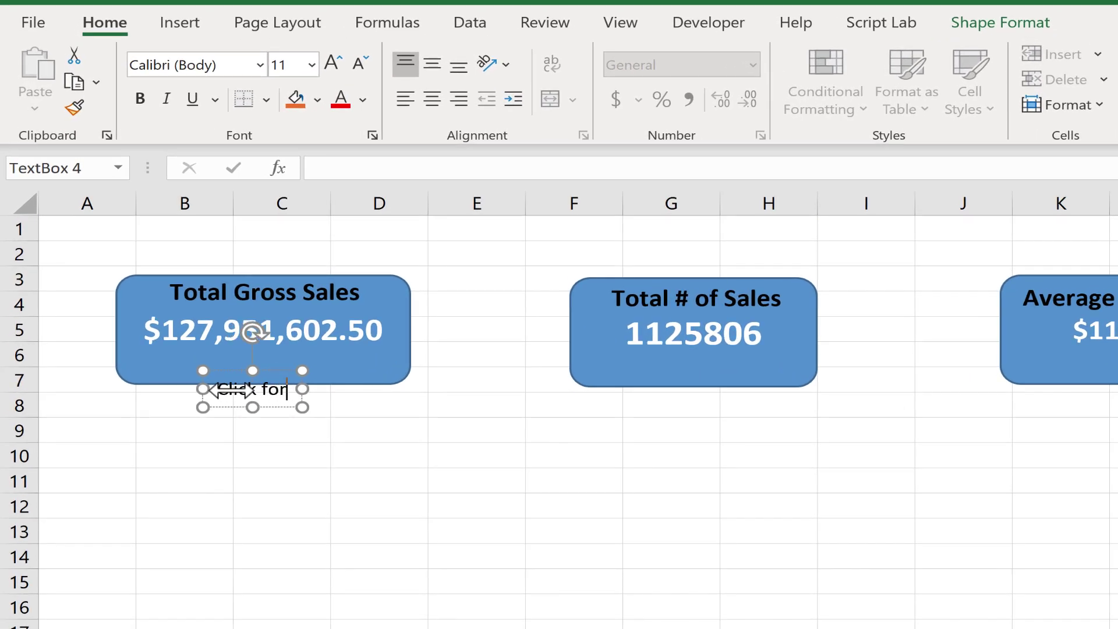
text( more detail)
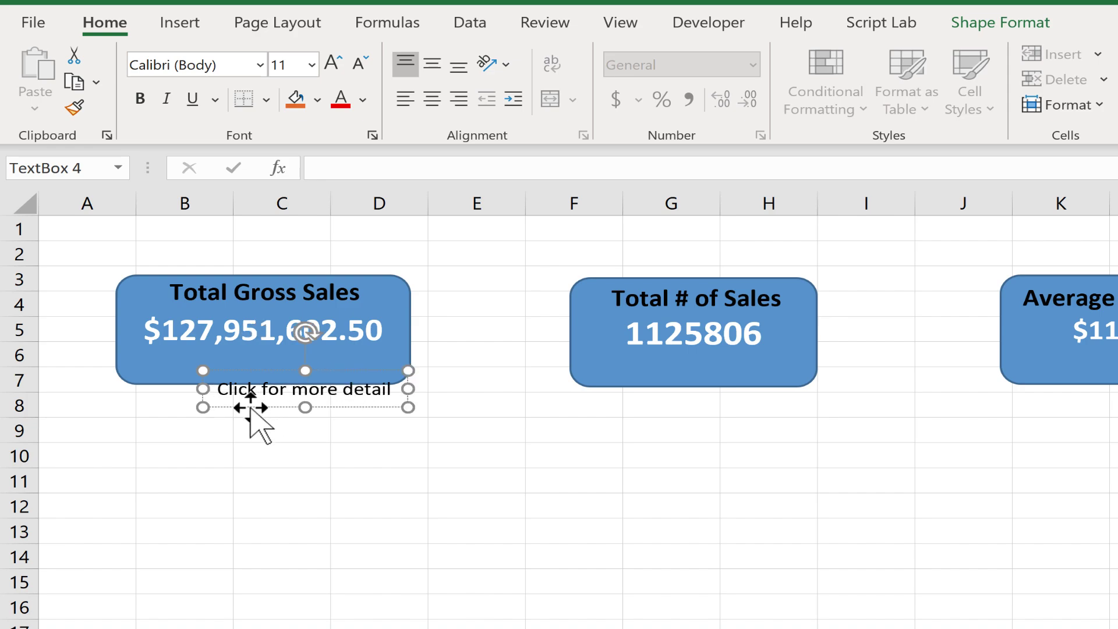
- Move the caption into the Total Gross Sales box and set its font size to 10
drag(250, 408, 211, 382)
triple_click(265, 368)
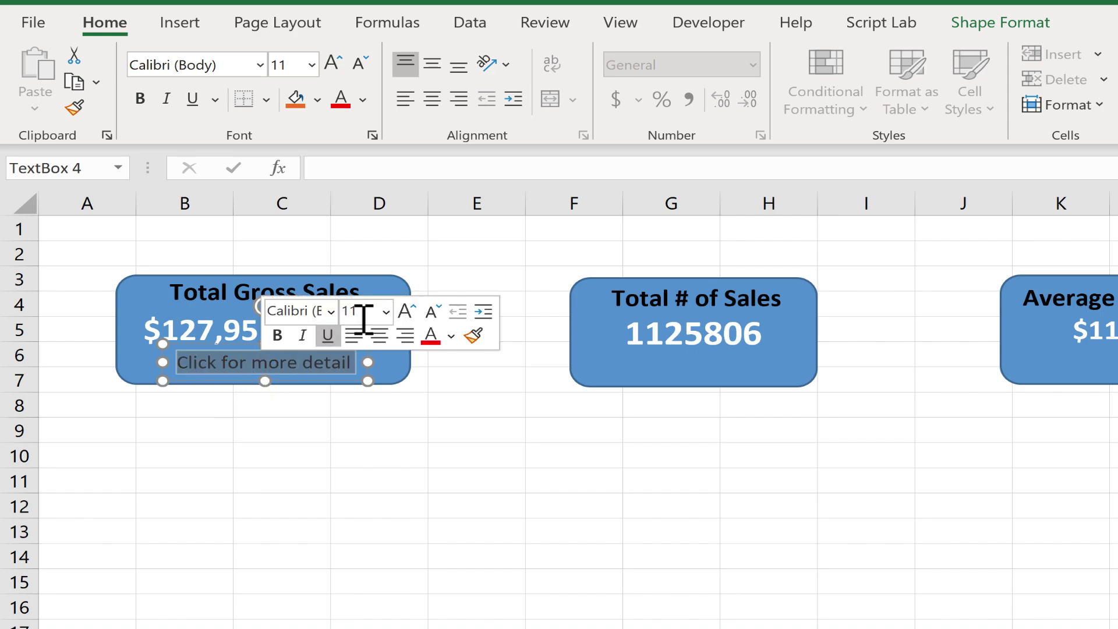
click(387, 311)
click(382, 397)
click(311, 422)
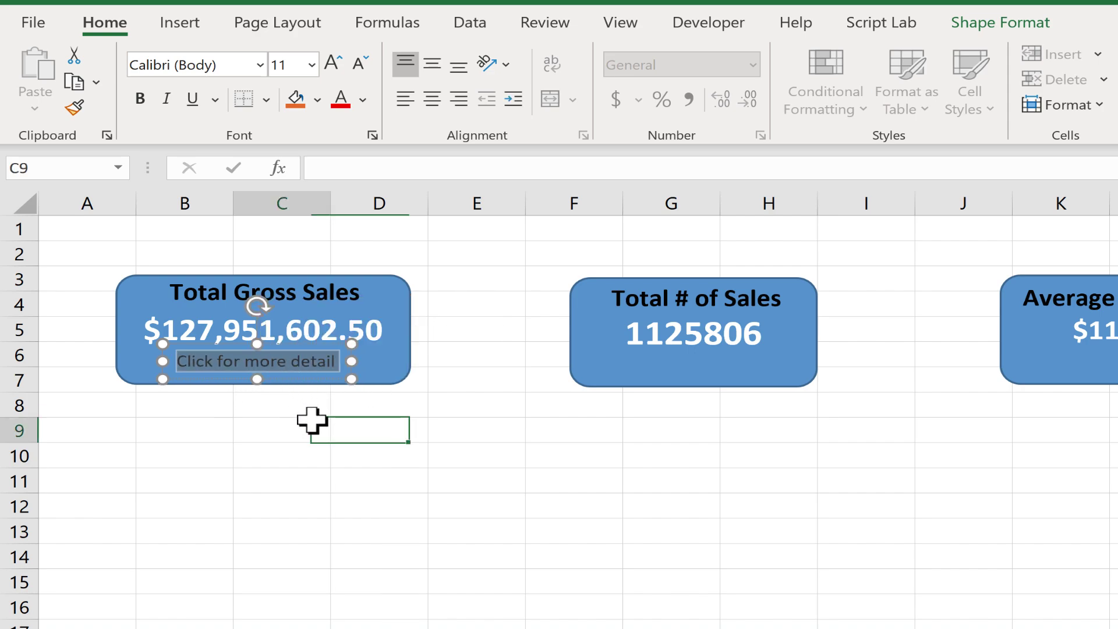
- Reselect all of the caption text inside the grouped Total Gross Sales box
click(282, 367)
click(338, 380)
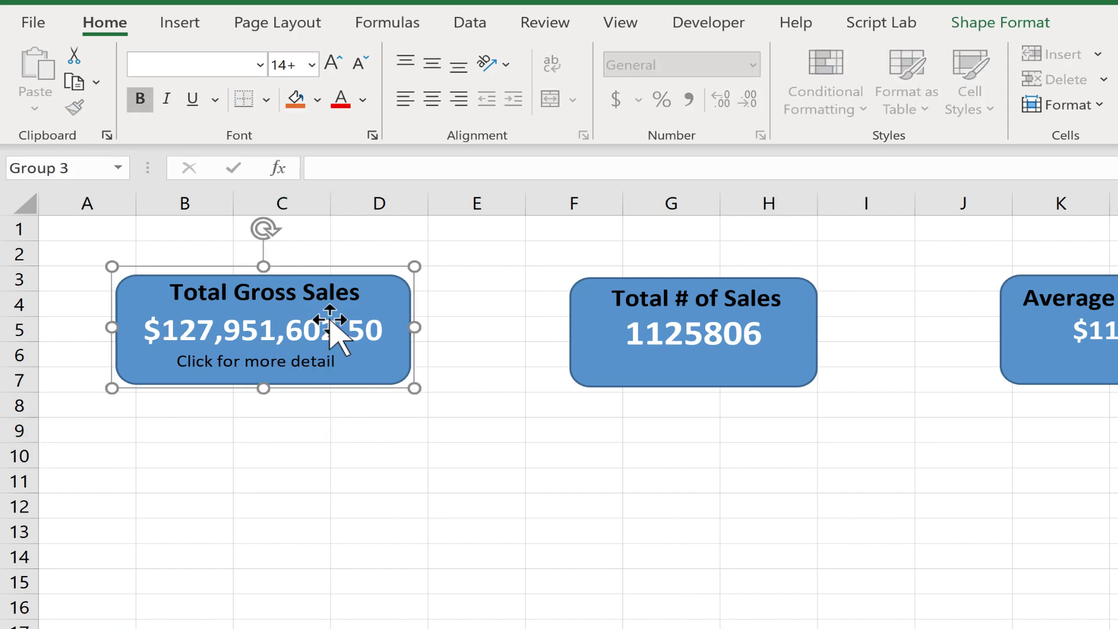
click(329, 428)
triple_click(242, 363)
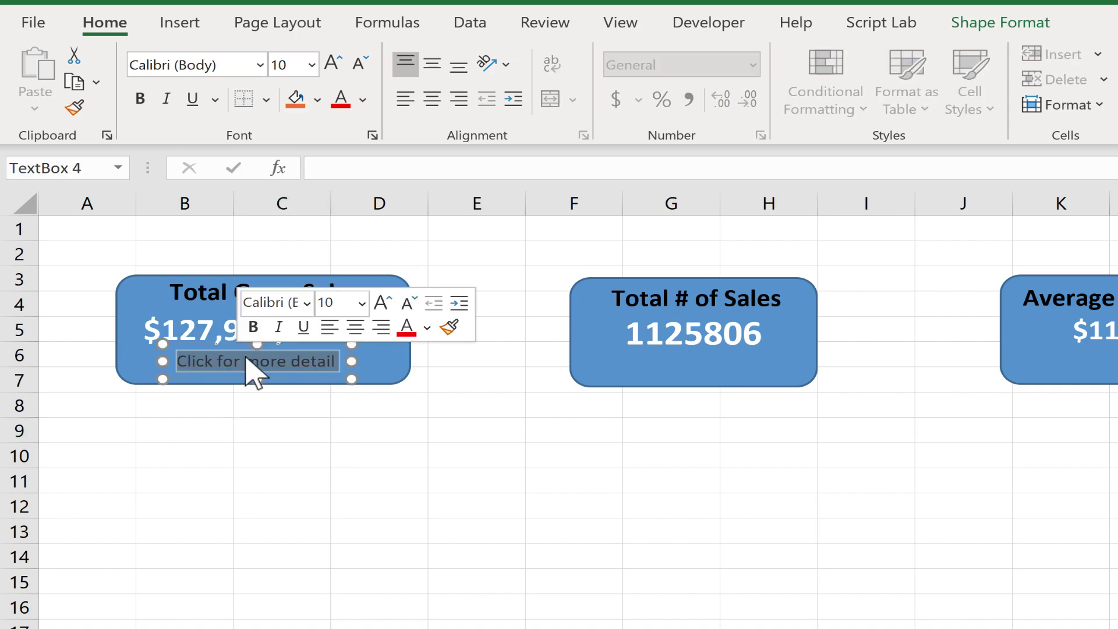
click(337, 362)
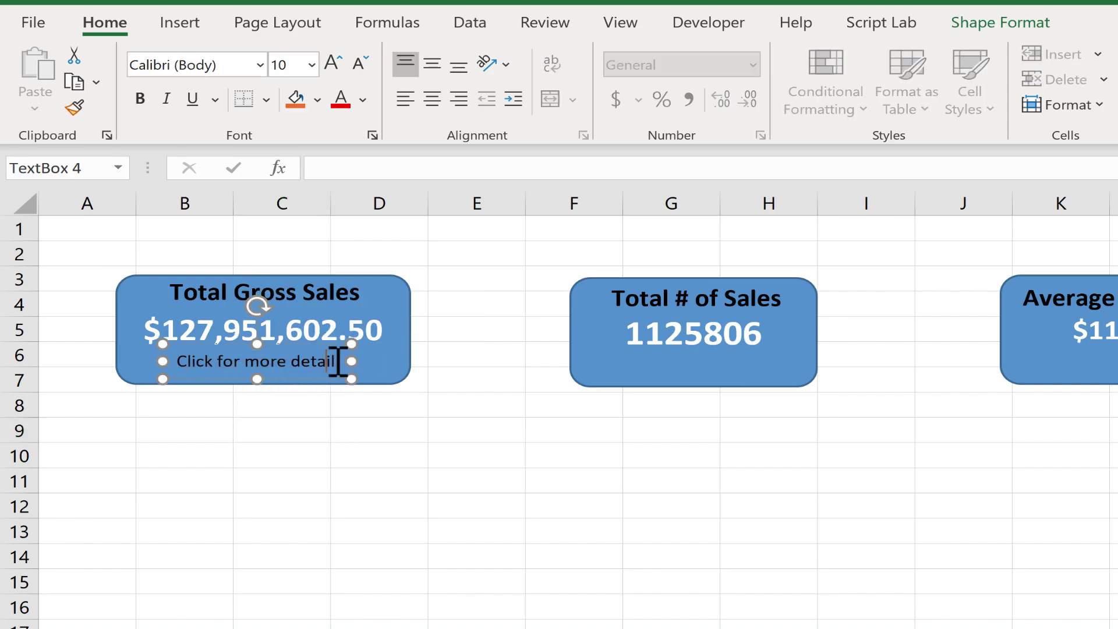
drag(344, 362, 180, 373)
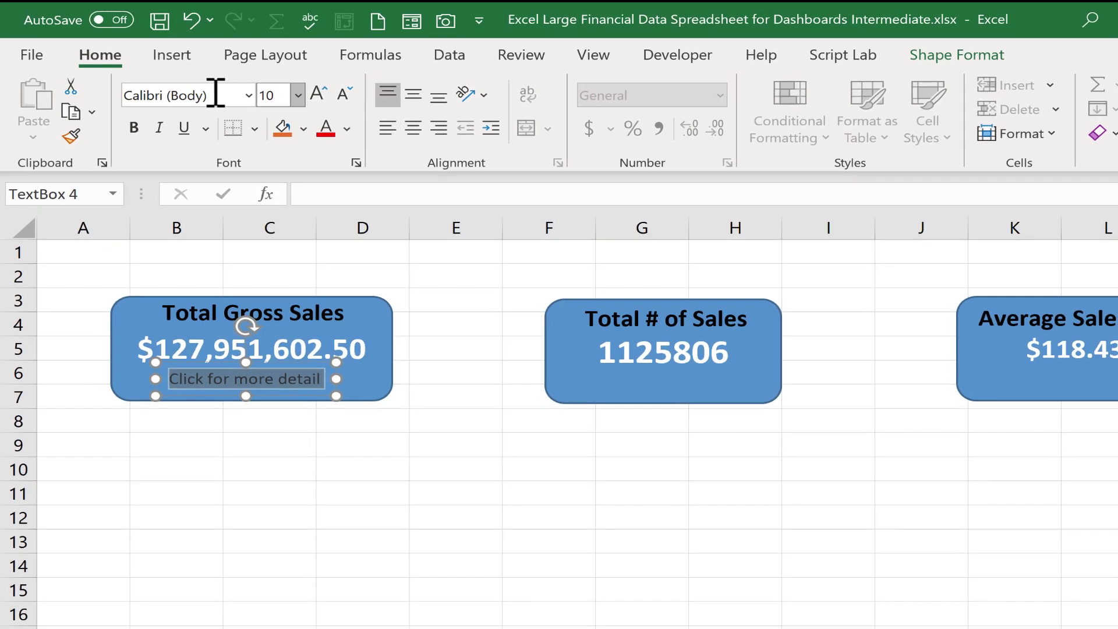
- Link the caption to the '2020' sheet as a place in this document
click(172, 55)
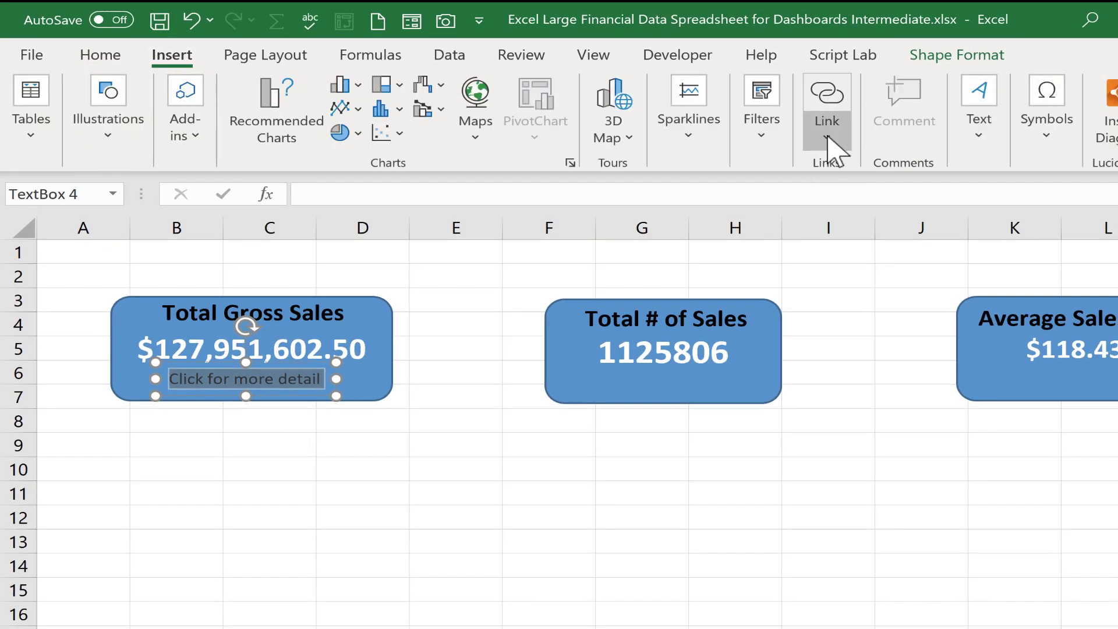
click(827, 105)
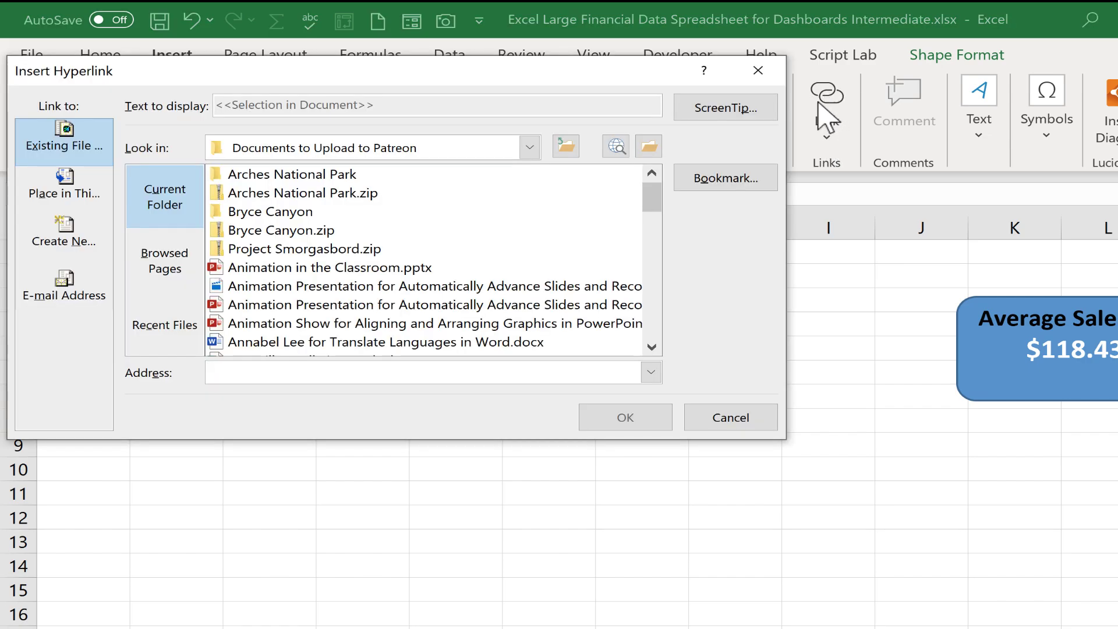
drag(467, 42, 829, 101)
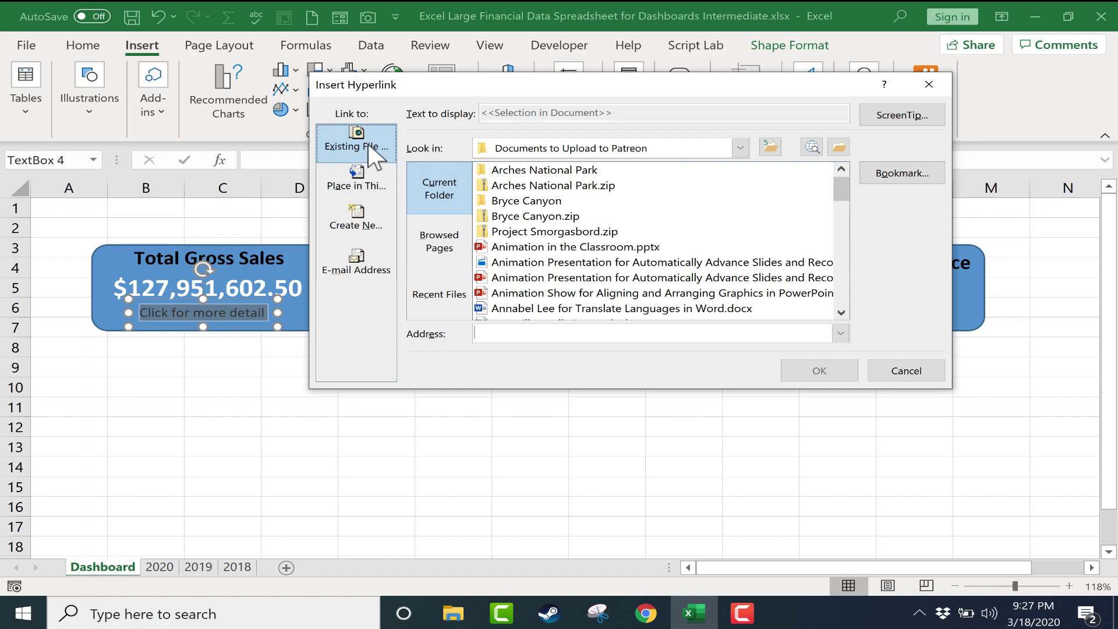
click(386, 185)
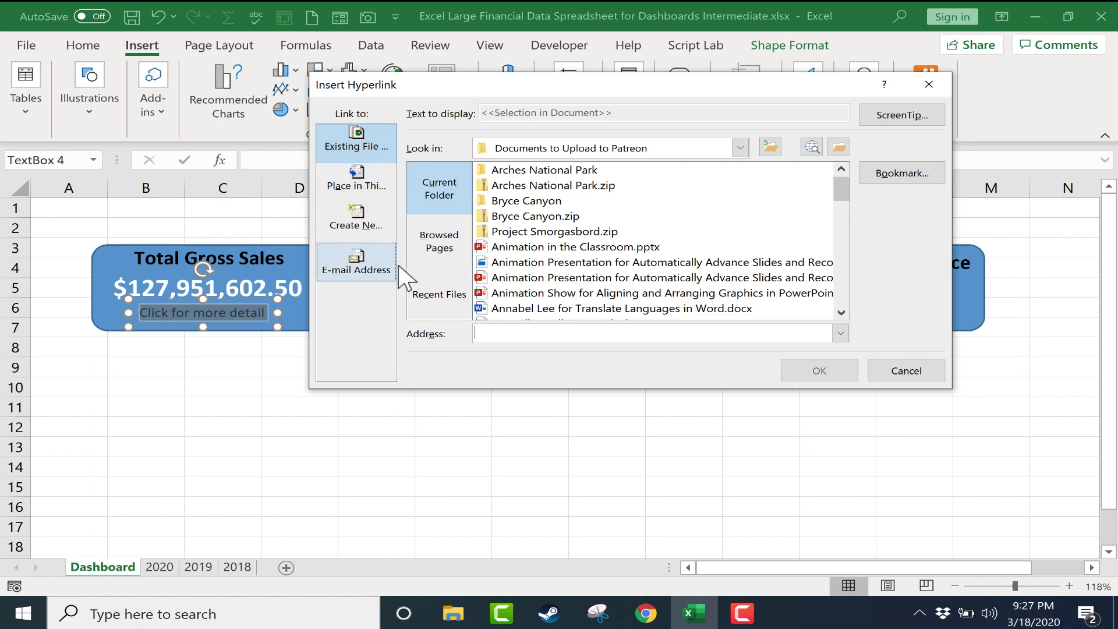
click(346, 185)
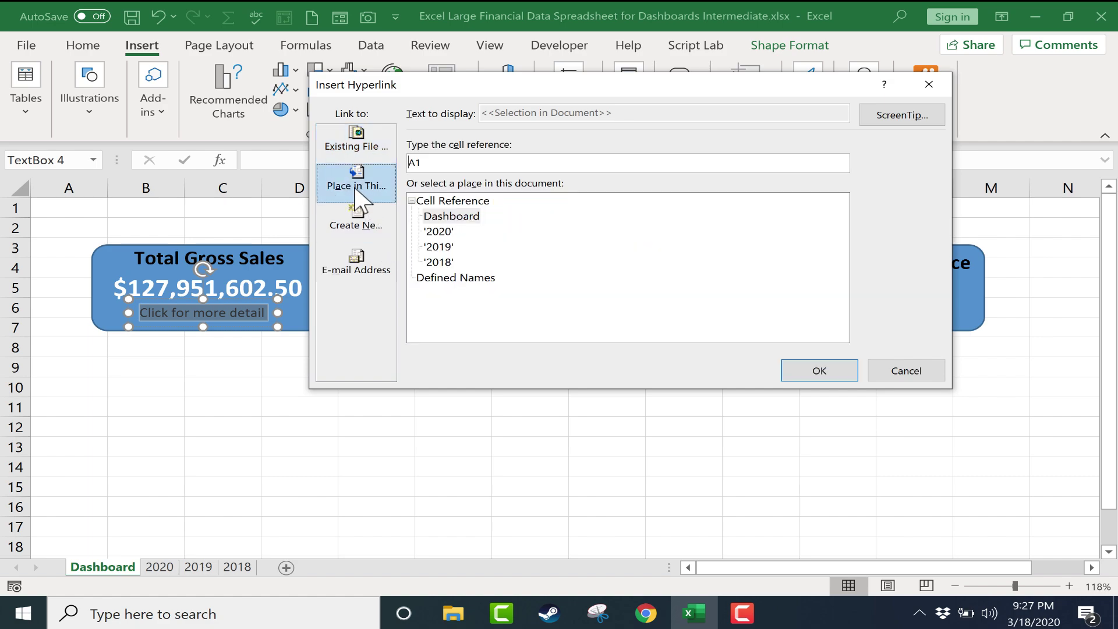
click(439, 231)
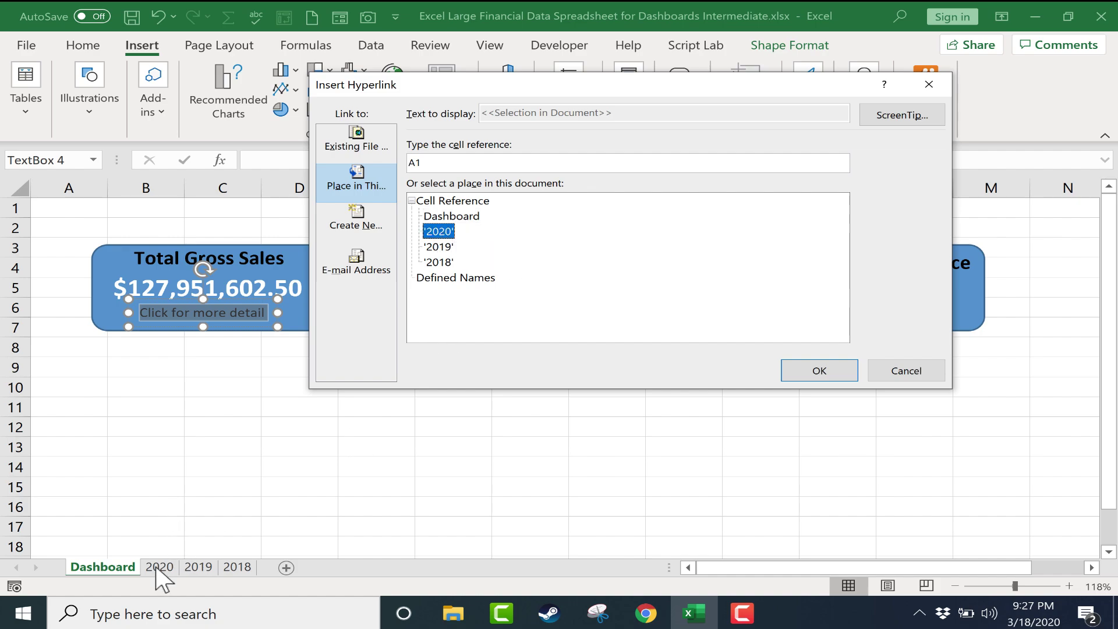
click(847, 365)
key(Escape)
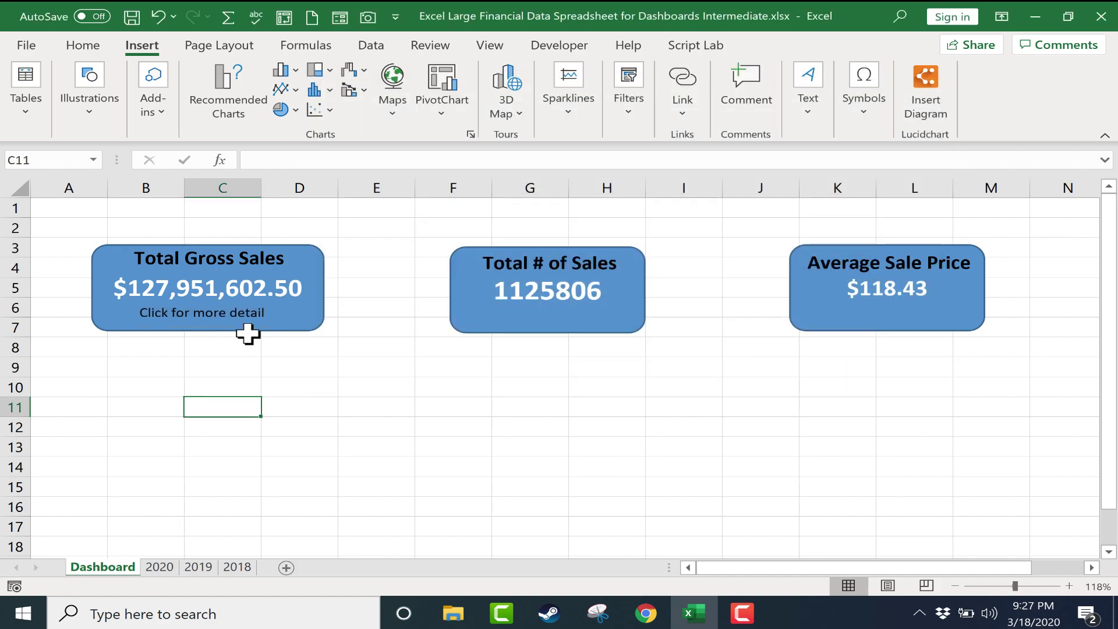
click(231, 311)
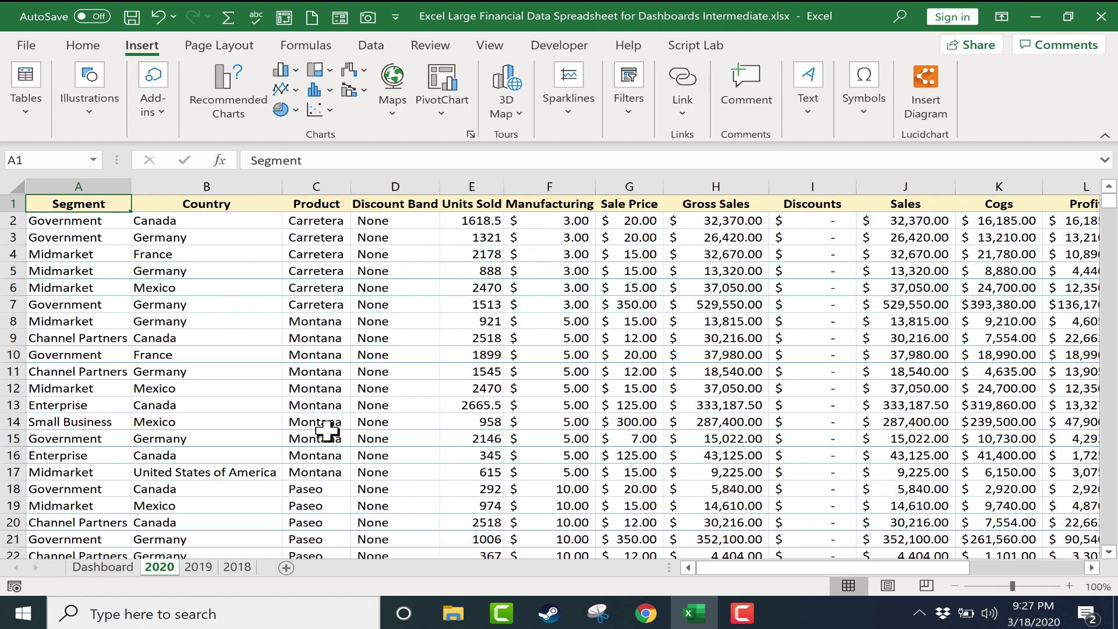
click(100, 564)
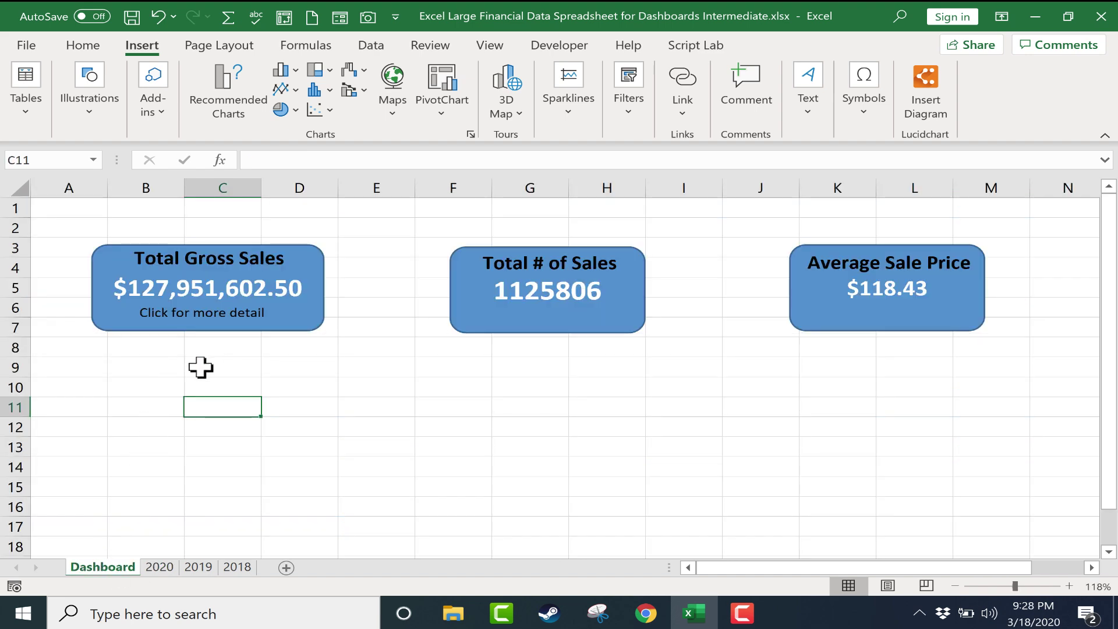
- Retarget the caption's hyperlink to cell H1 on sheet 2020, test it, and return to Dashboard
right_click(167, 312)
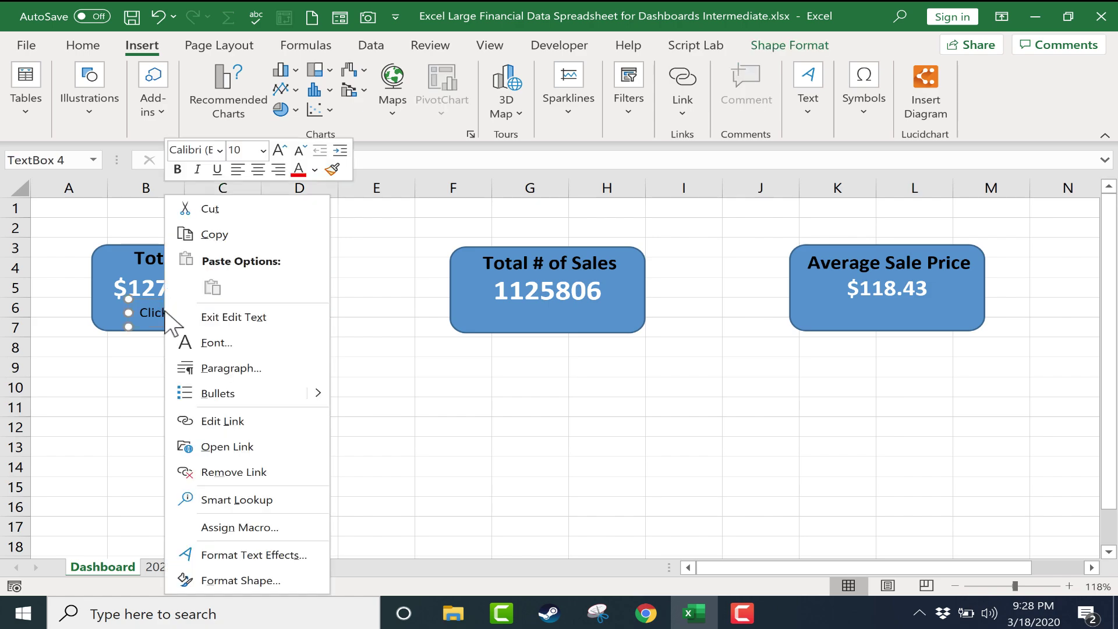
click(218, 420)
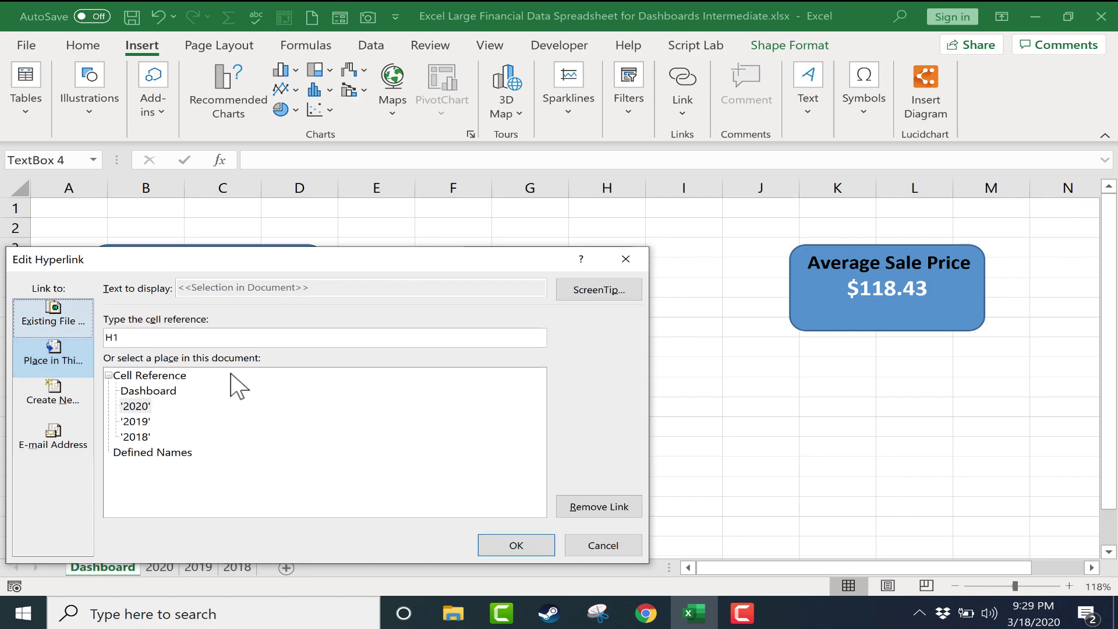
click(532, 545)
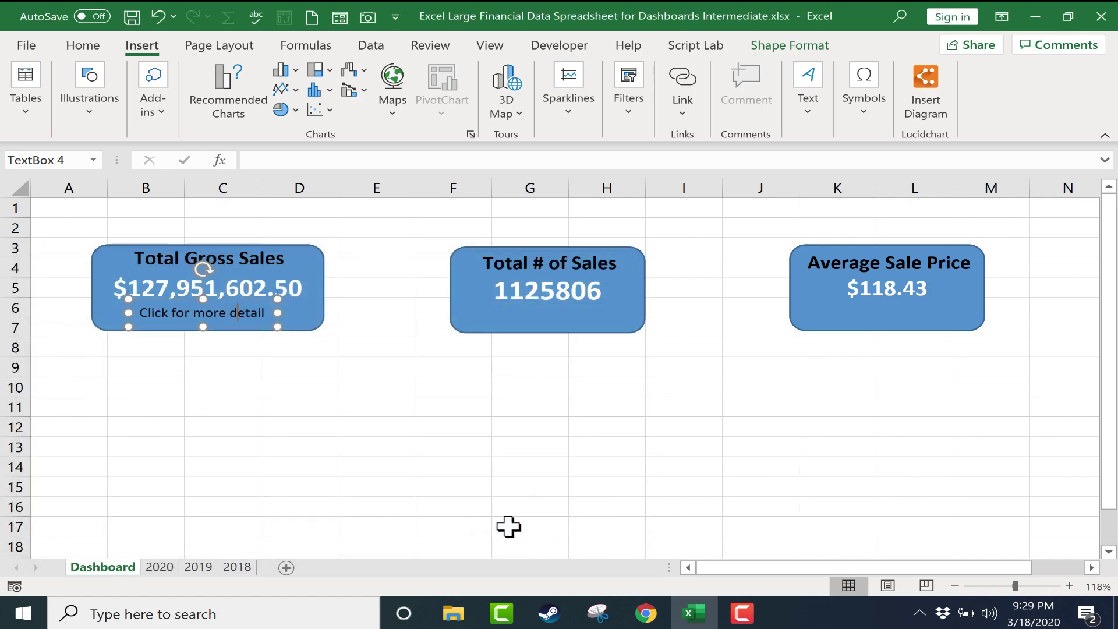
click(256, 389)
click(223, 326)
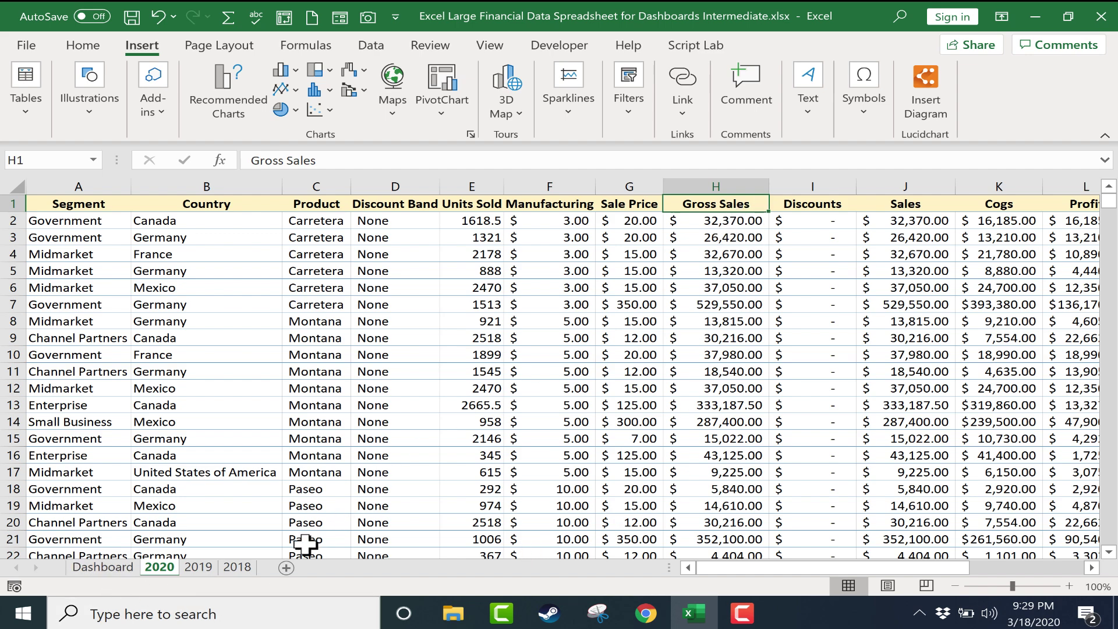
click(103, 569)
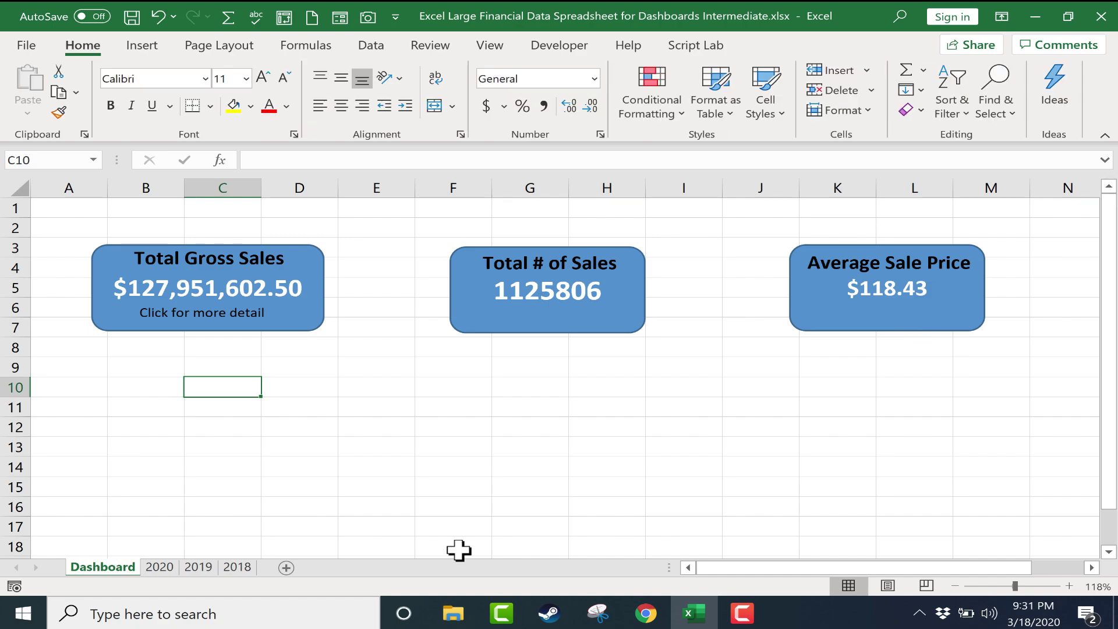
- On the 2020 sheet, select C1:C17 plus E1:E17 with Ctrl
click(158, 567)
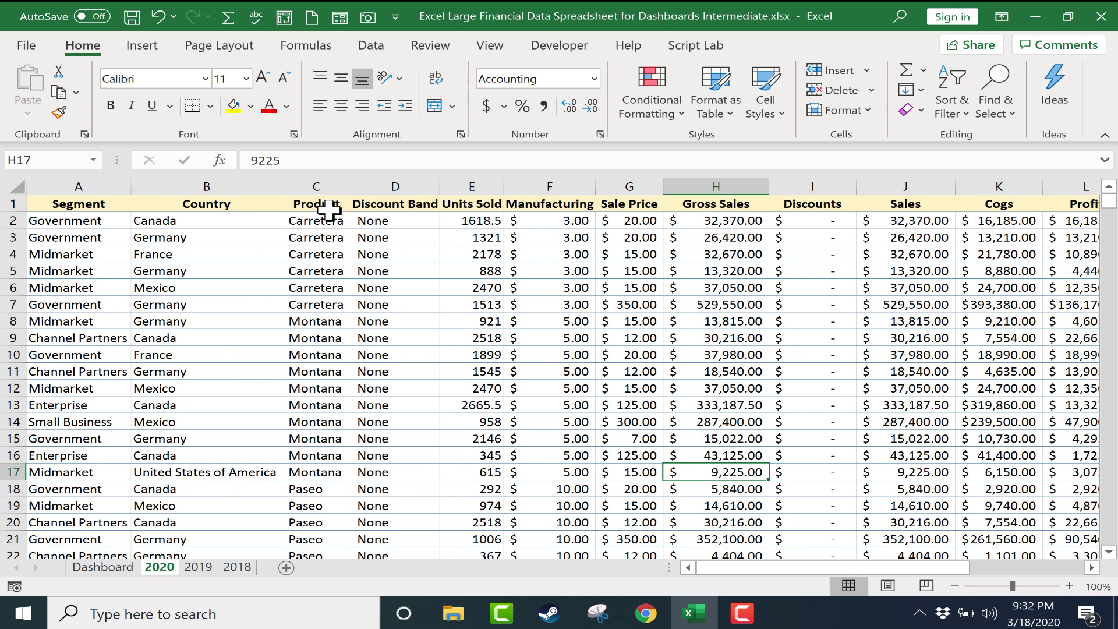
drag(323, 205, 310, 469)
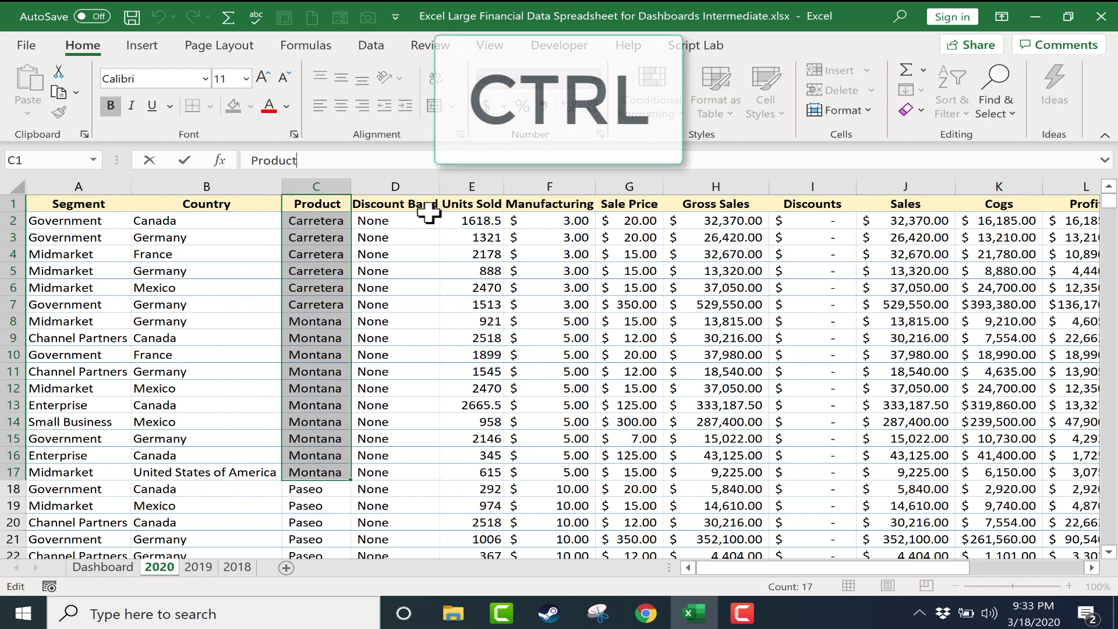
ctrl+click(470, 204)
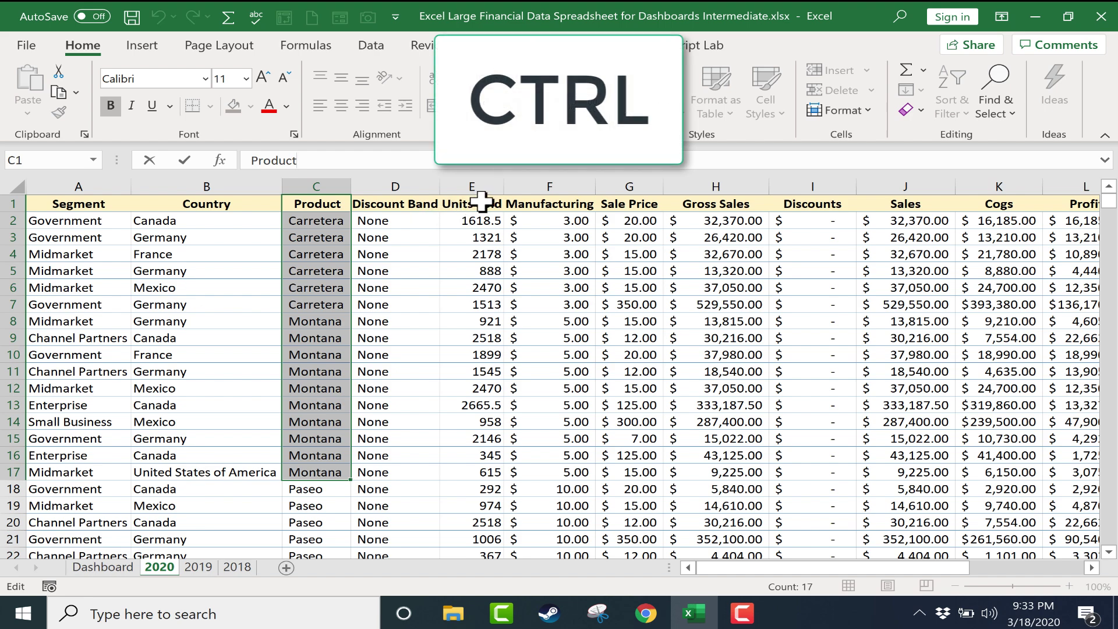
drag(481, 202, 484, 468)
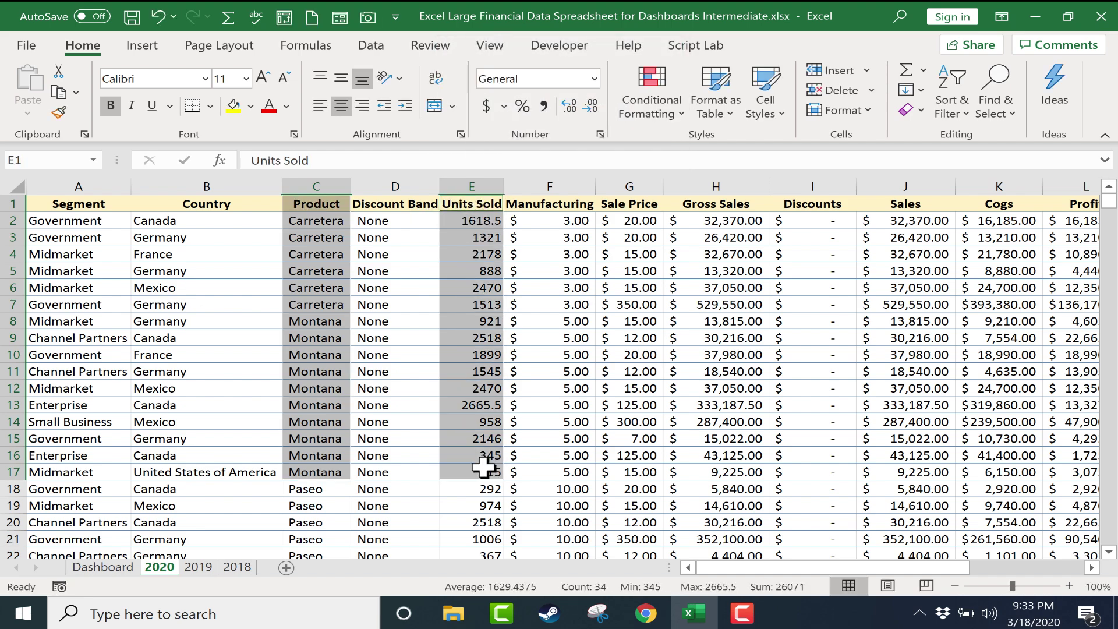
- Insert a default clustered column chart of Units Sold with Alt+F1
key(alt+F1)
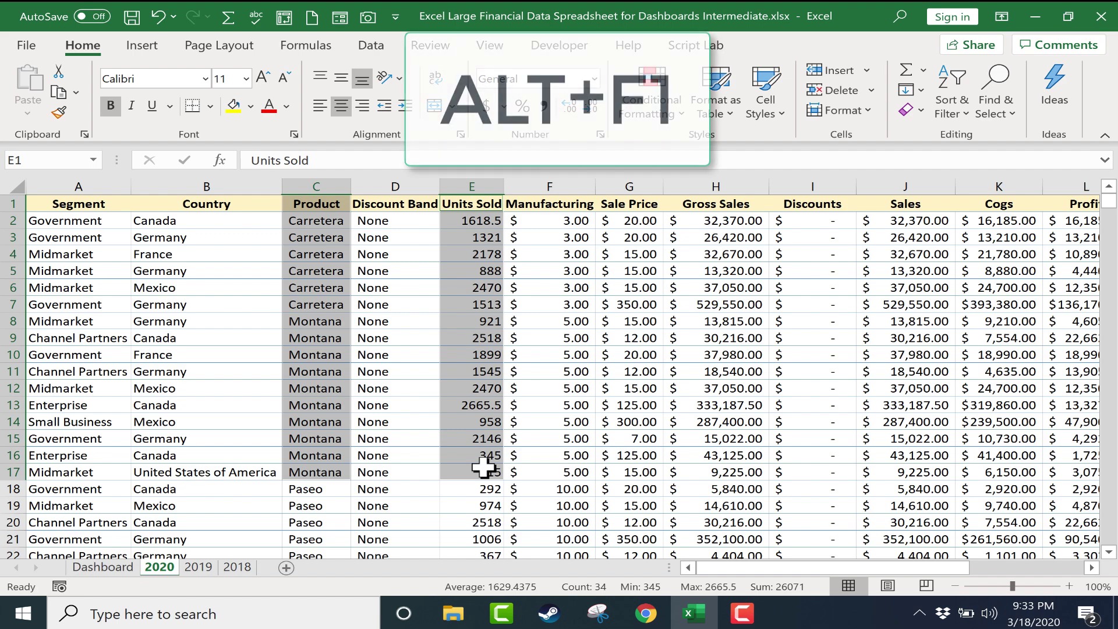
key(alt)
key(alt+F1)
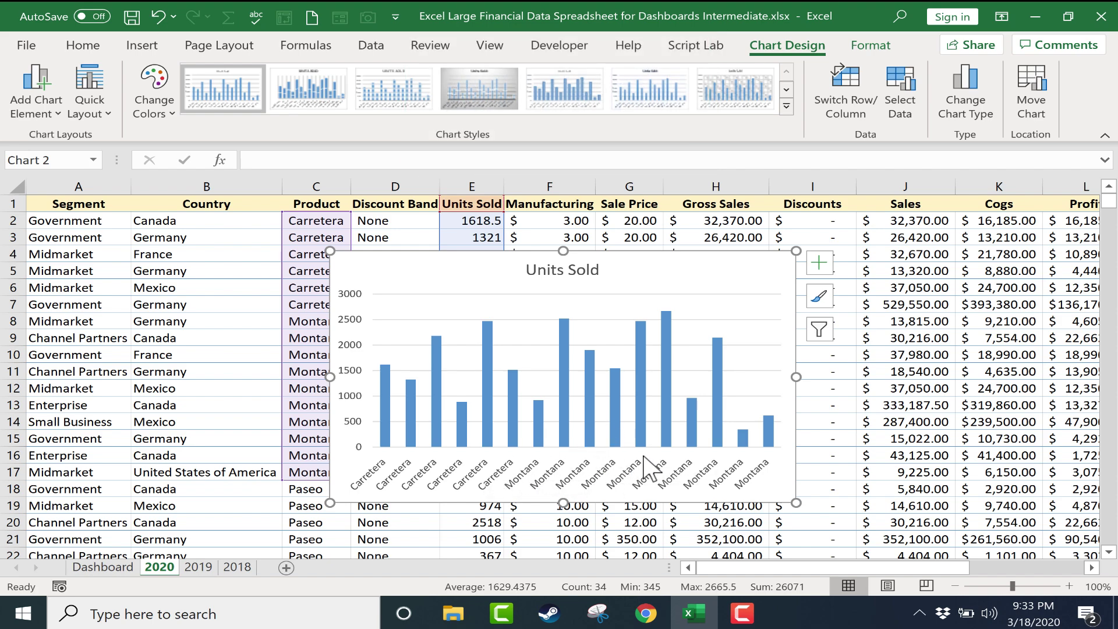
- Cut the Units Sold chart from the 2020 sheet and paste it at Dashboard cell G11
right_click(666, 291)
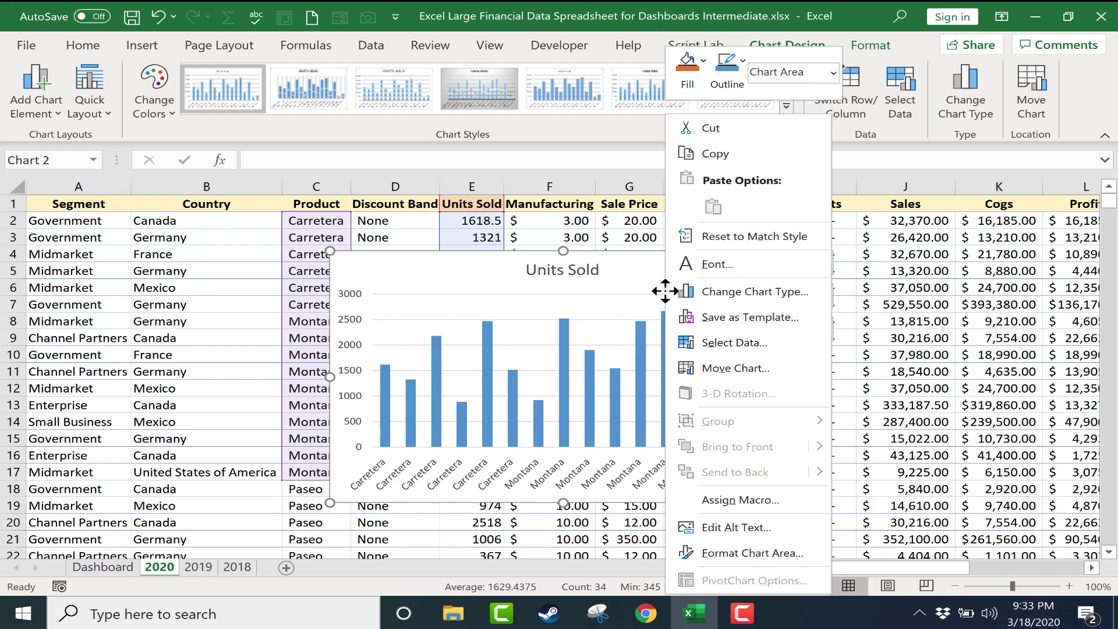
click(710, 128)
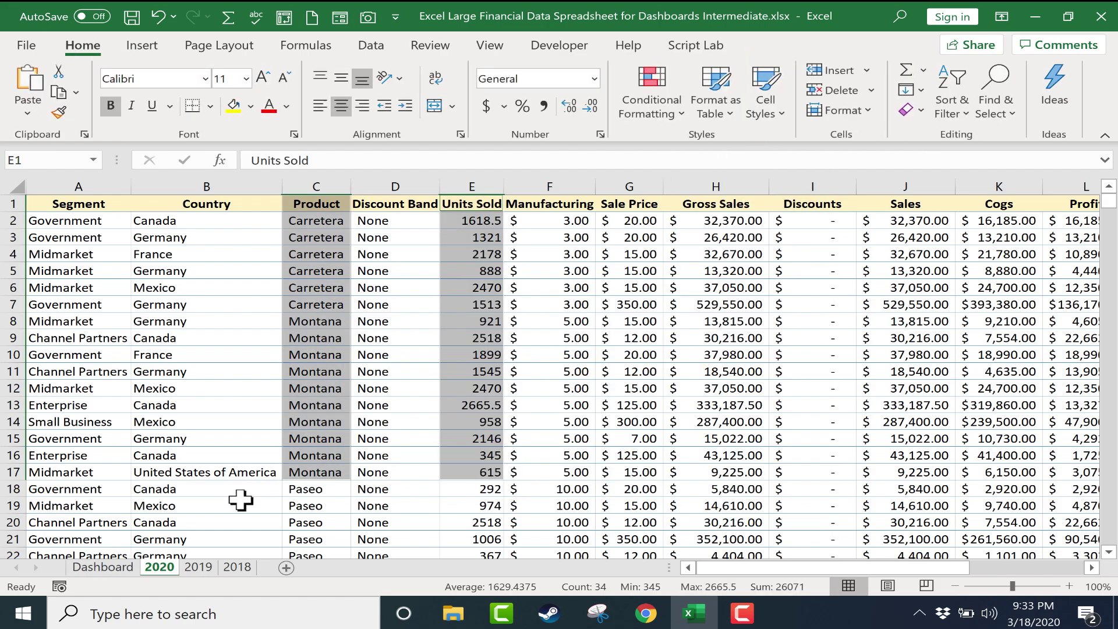
click(103, 567)
click(550, 408)
right_click(549, 408)
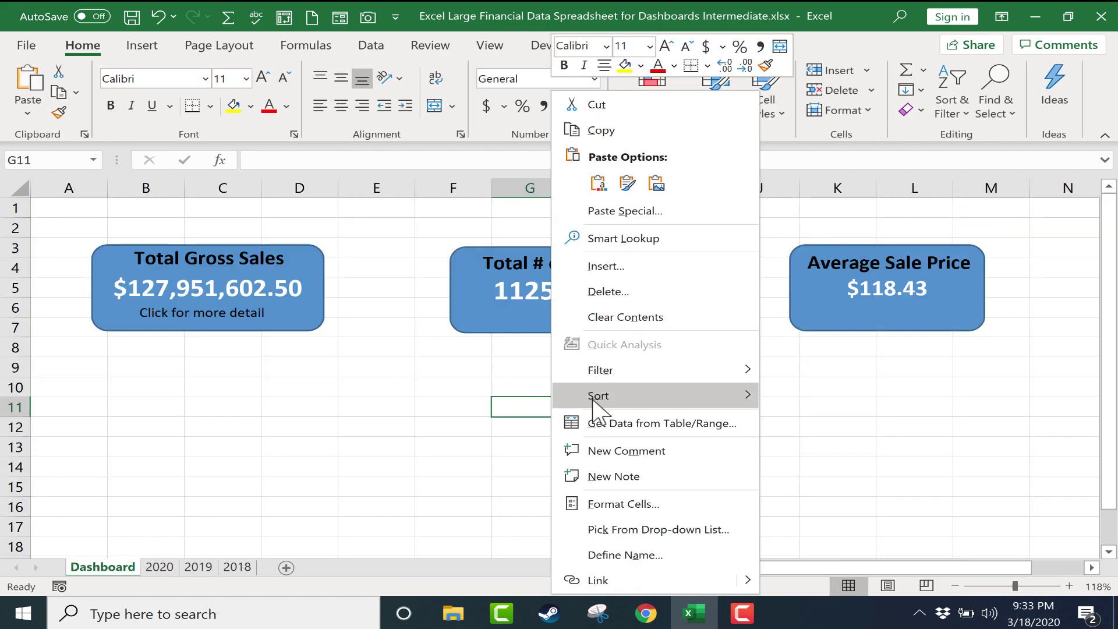
click(599, 183)
- Shrink and place the chart beneath the Total # of Sales box, undoing the last resize
drag(492, 397, 631, 457)
drag(733, 465, 505, 371)
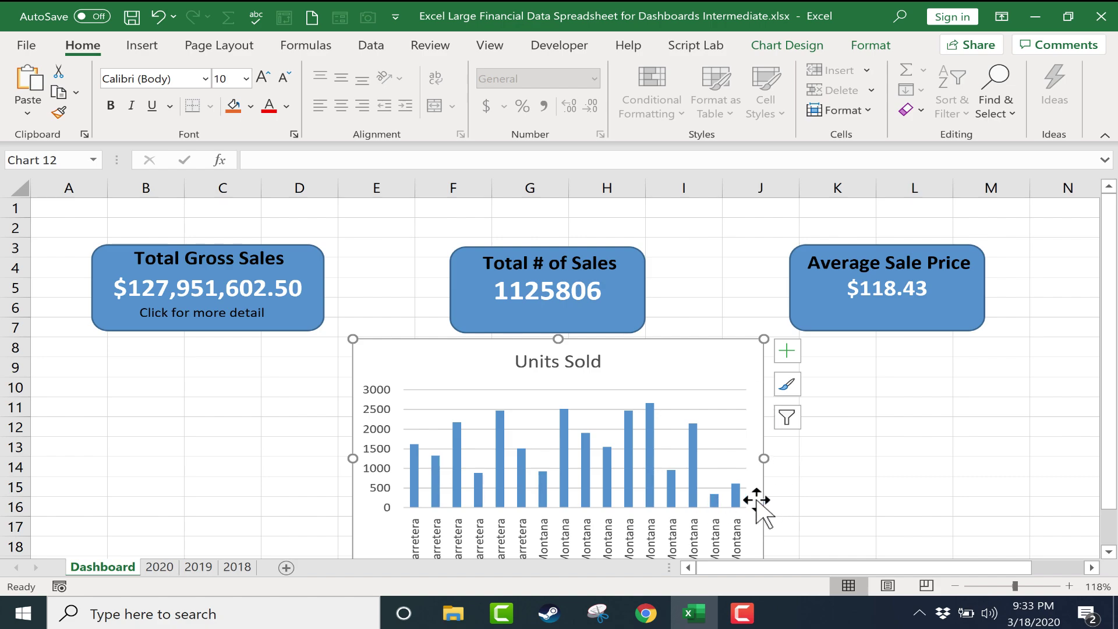
scroll(756, 500, down, 1)
scroll(757, 499, up, 1)
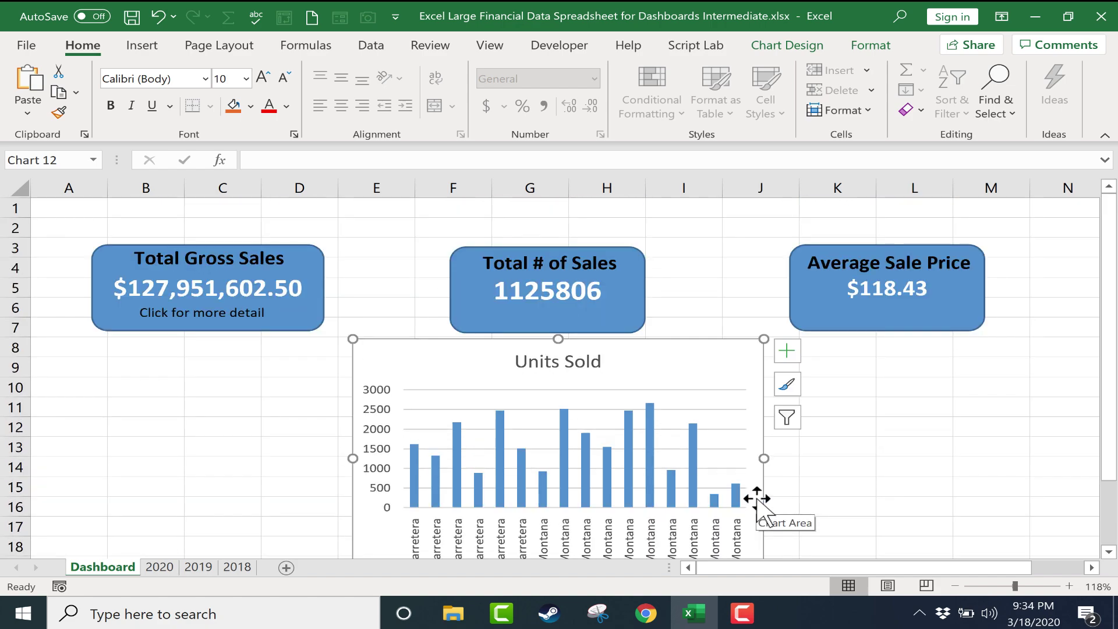
key(ctrl+z)
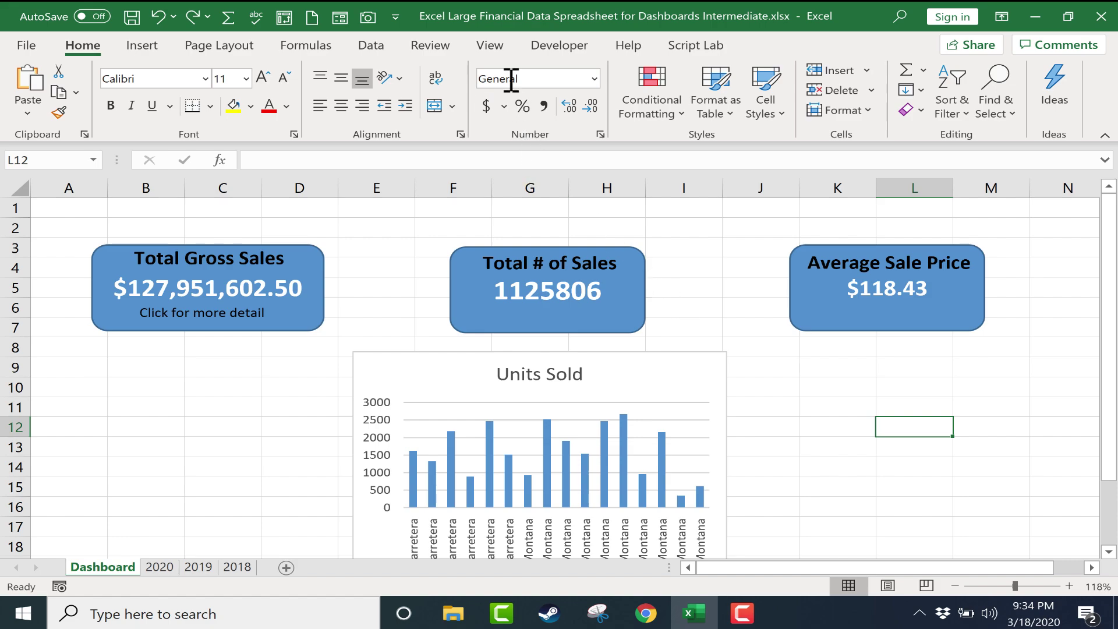
- Turn off Gridlines, Headings and Formula Bar in the View tab's Show group
click(490, 44)
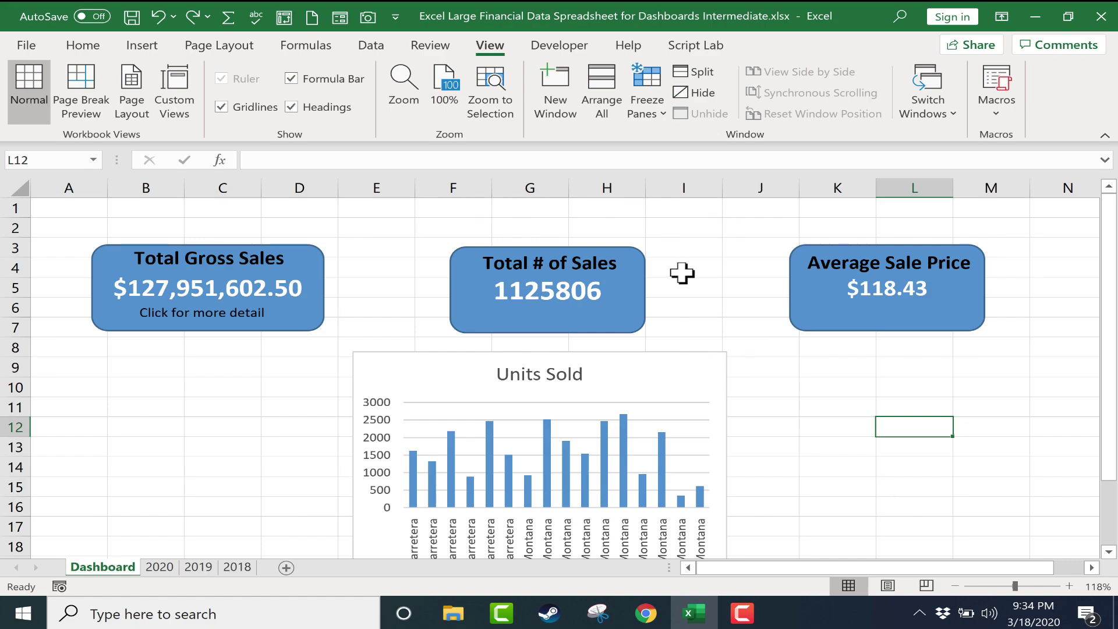
click(222, 107)
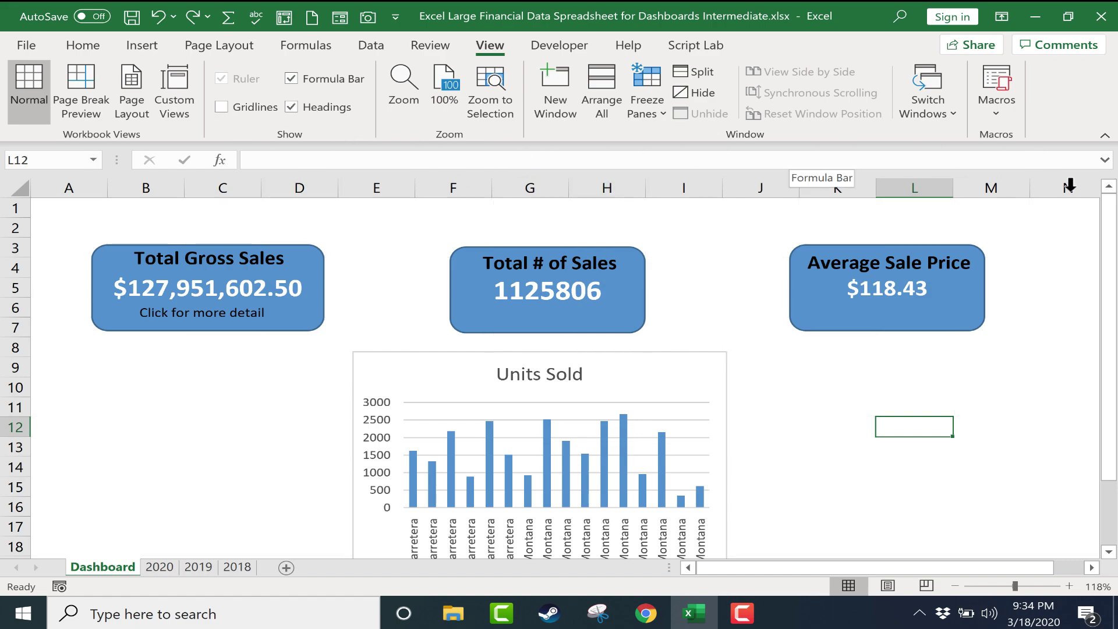
click(291, 107)
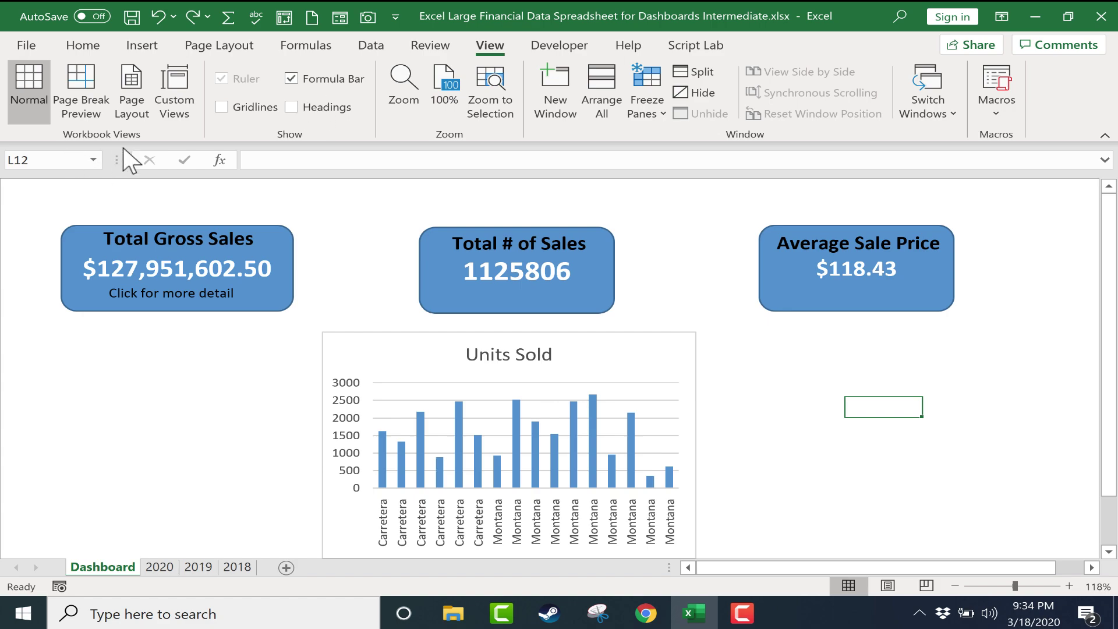
click(290, 78)
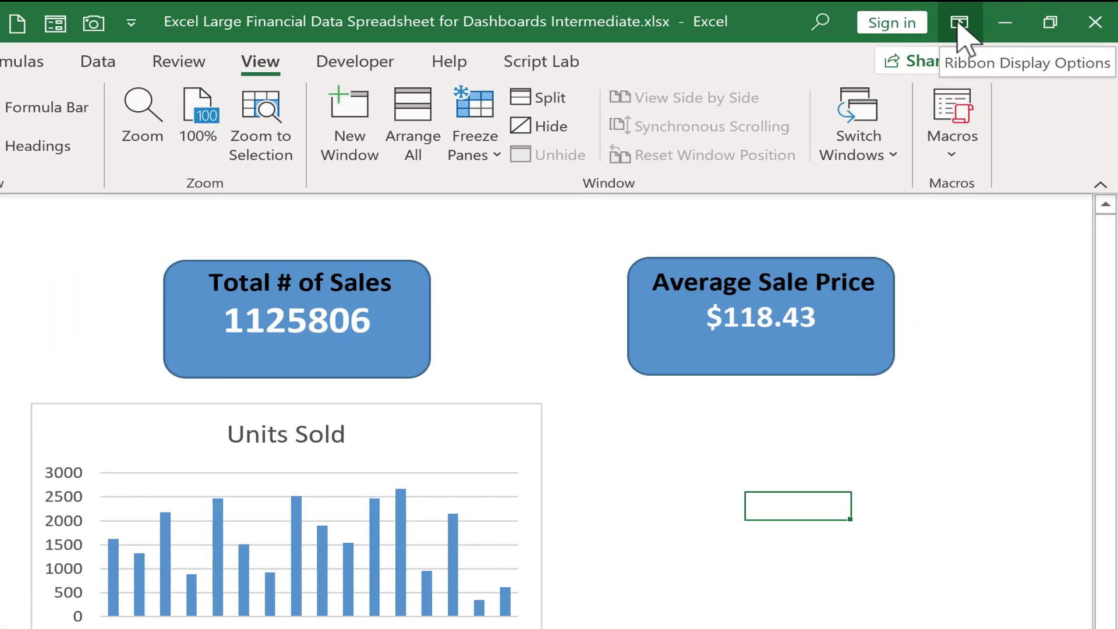
- Try Auto-hide, Show Tabs, and Show Tabs and Commands, finishing on Auto-hide Ribbon
click(958, 26)
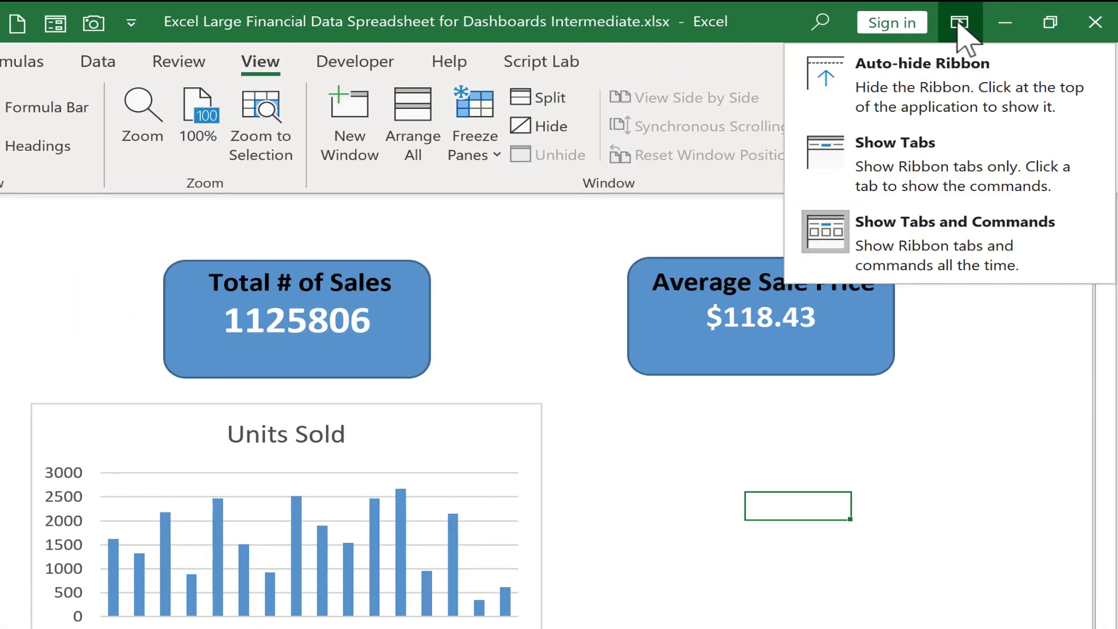
click(956, 80)
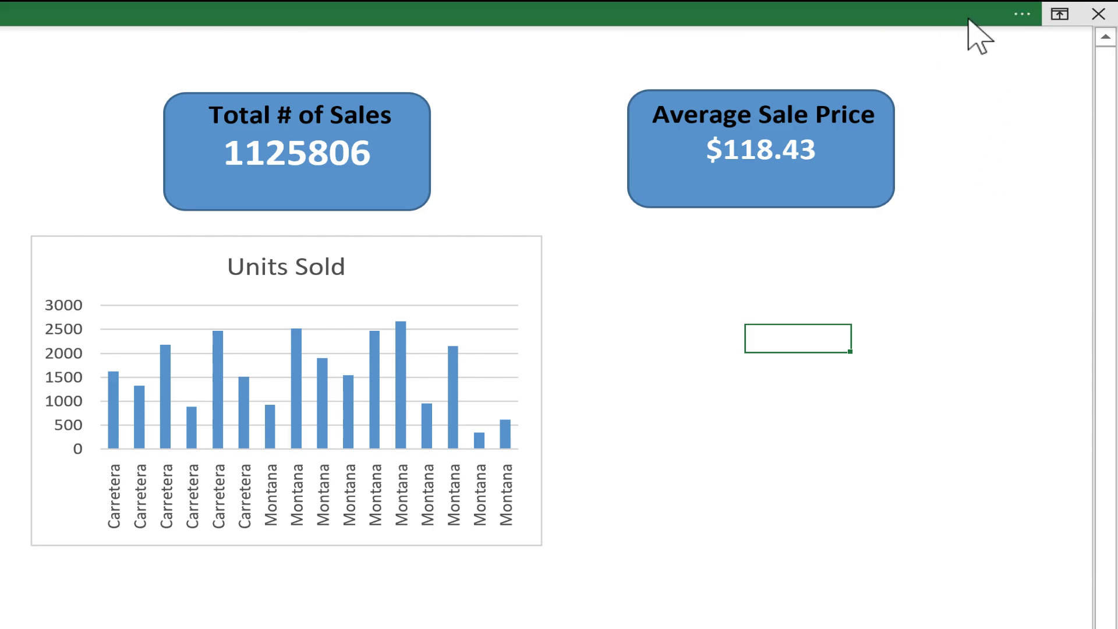
click(970, 16)
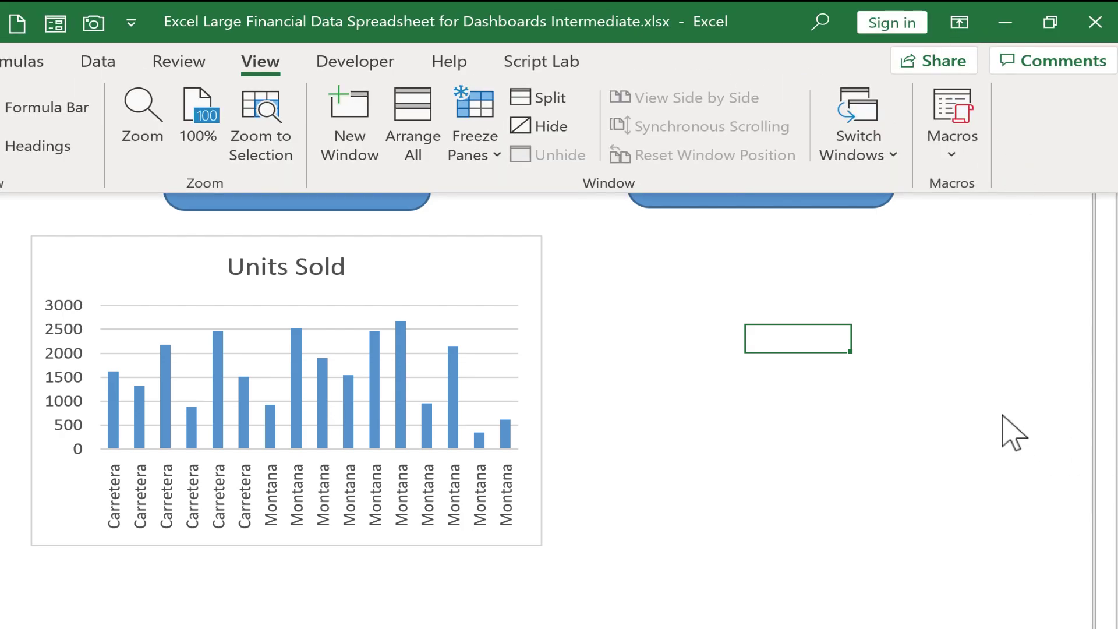
key(Escape)
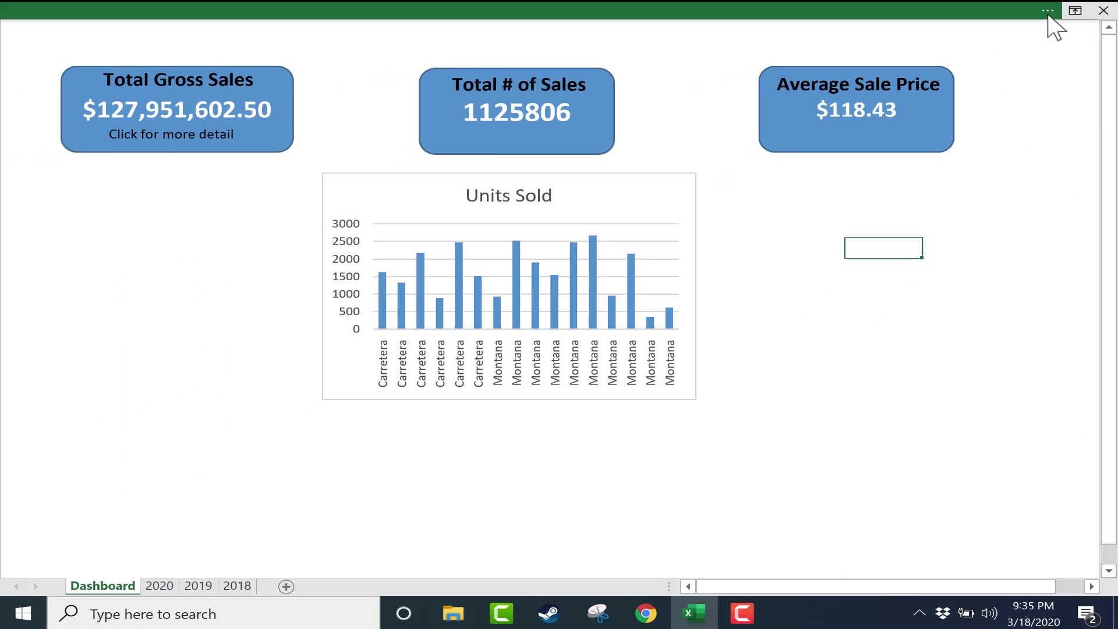
click(1076, 11)
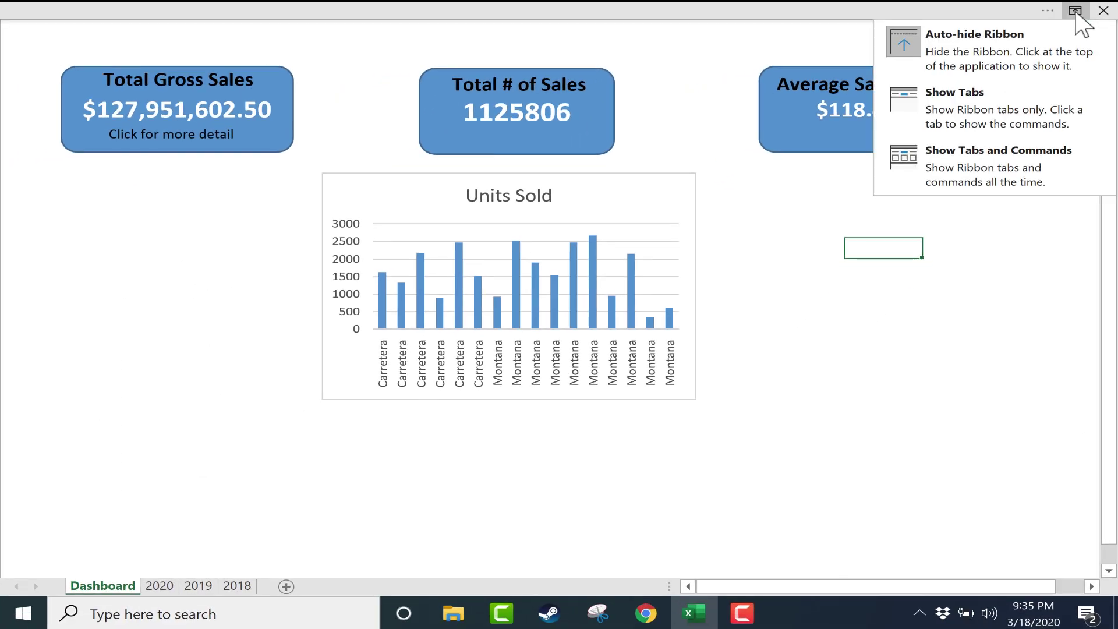
click(955, 109)
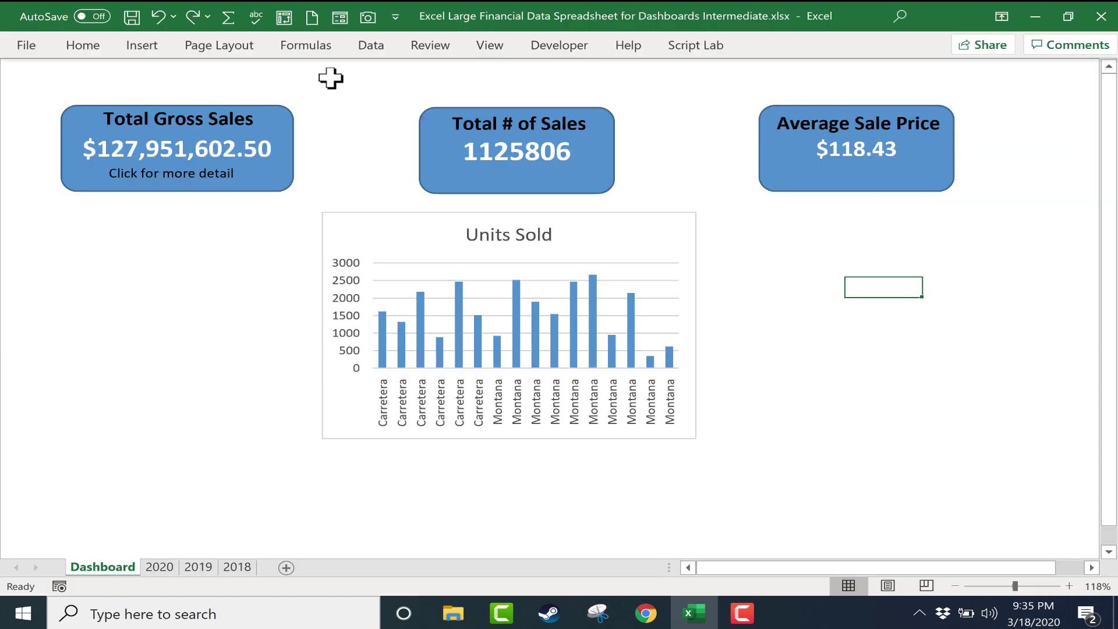
click(1002, 16)
click(1015, 172)
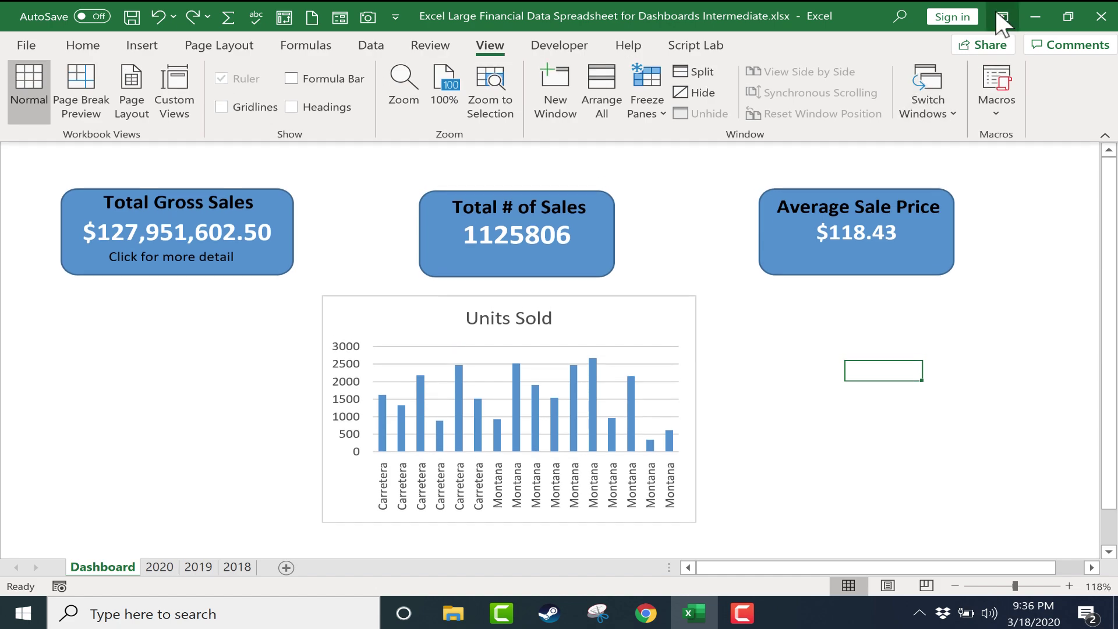
click(1001, 16)
click(960, 66)
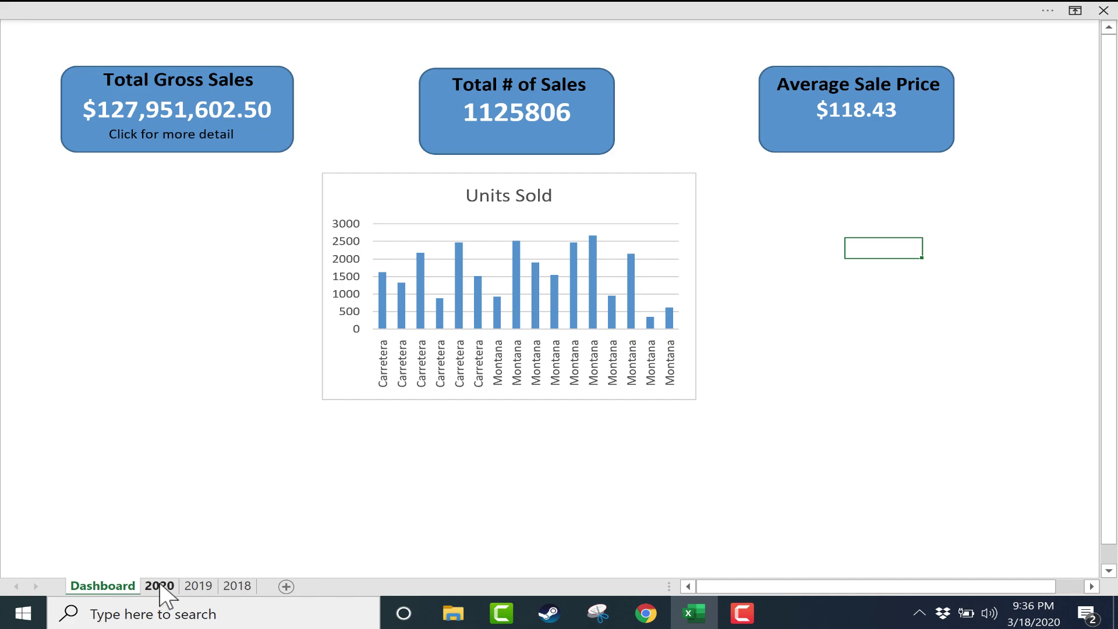
- Glance at the 2020, 2019 and 2018 sheets, return to Dashboard, and re-enter full-screen with Ctrl+Shift+F1
click(161, 586)
click(198, 586)
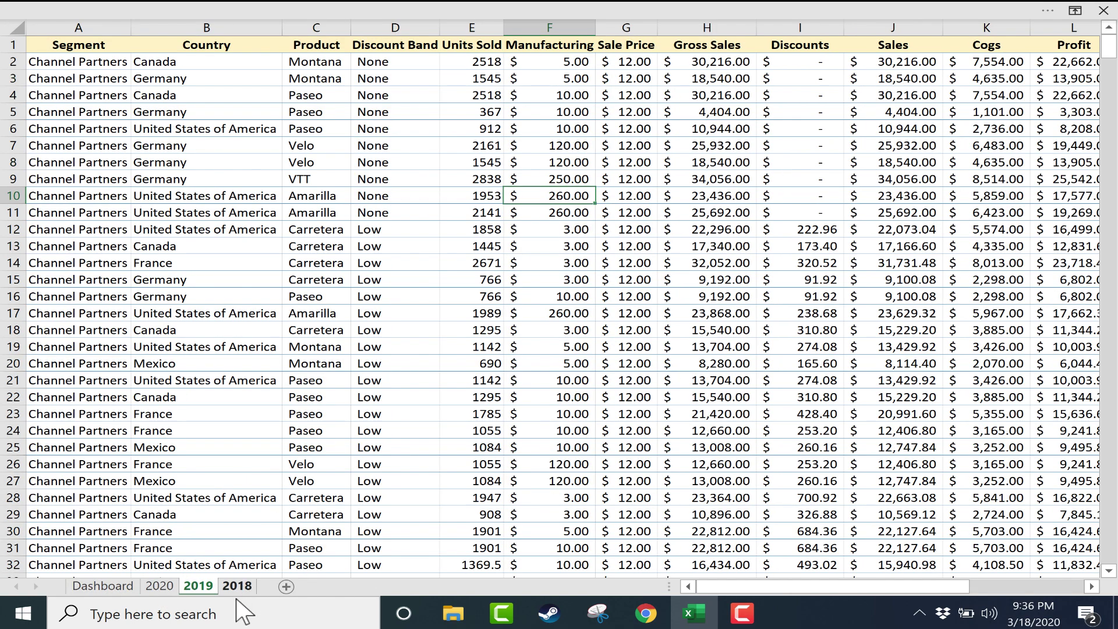
click(240, 585)
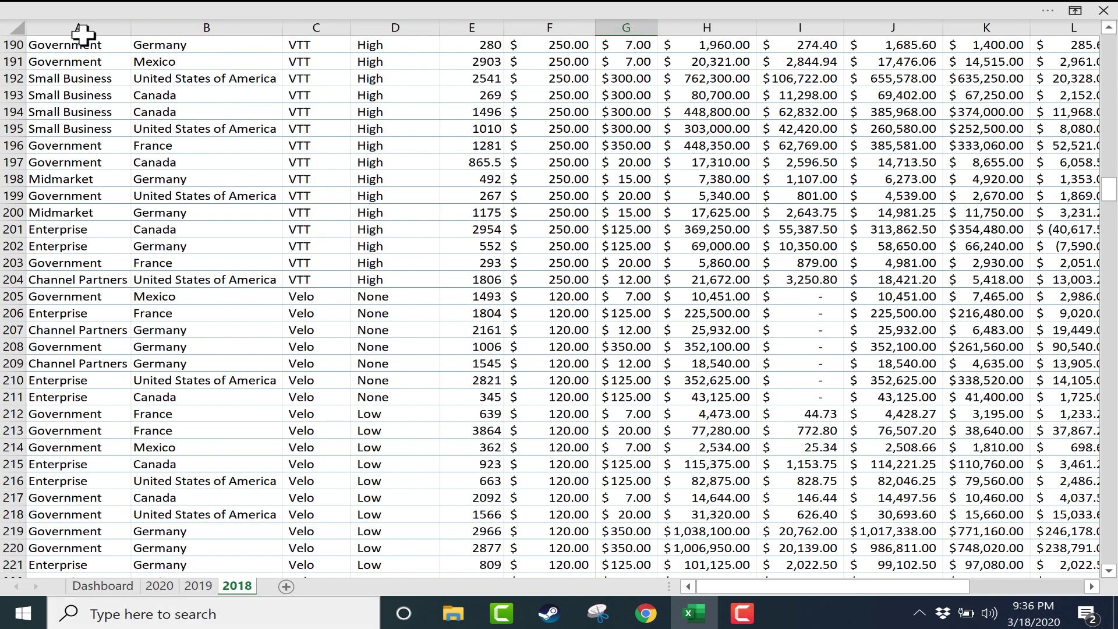
key(ctrl+Page_Up)
key(ctrl+Page_Up)
key(ctrl+Page_Up)
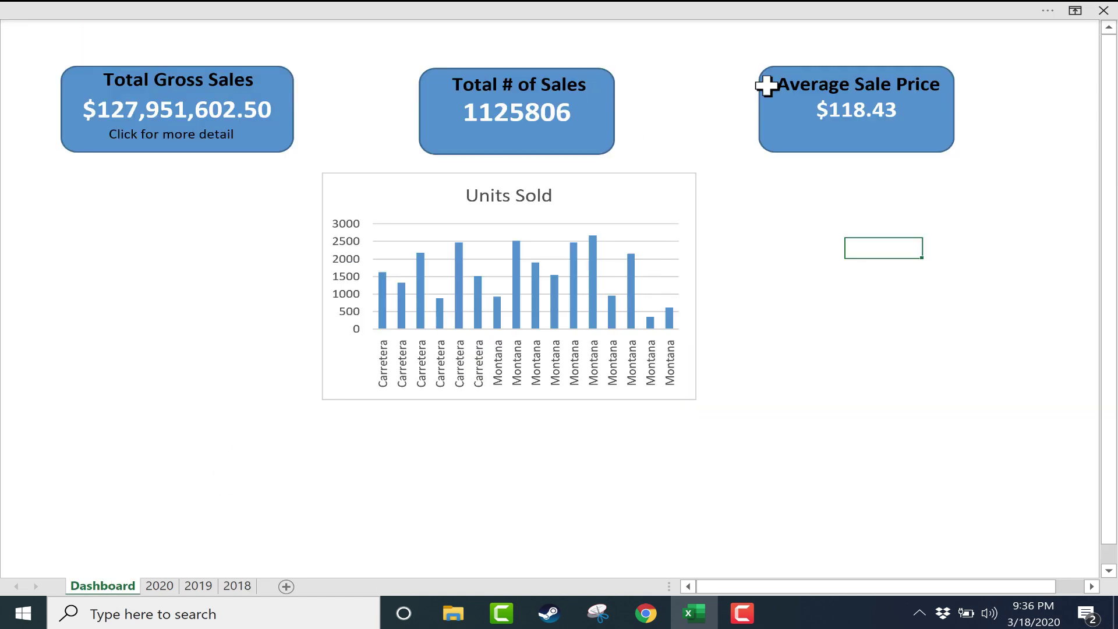
click(990, 6)
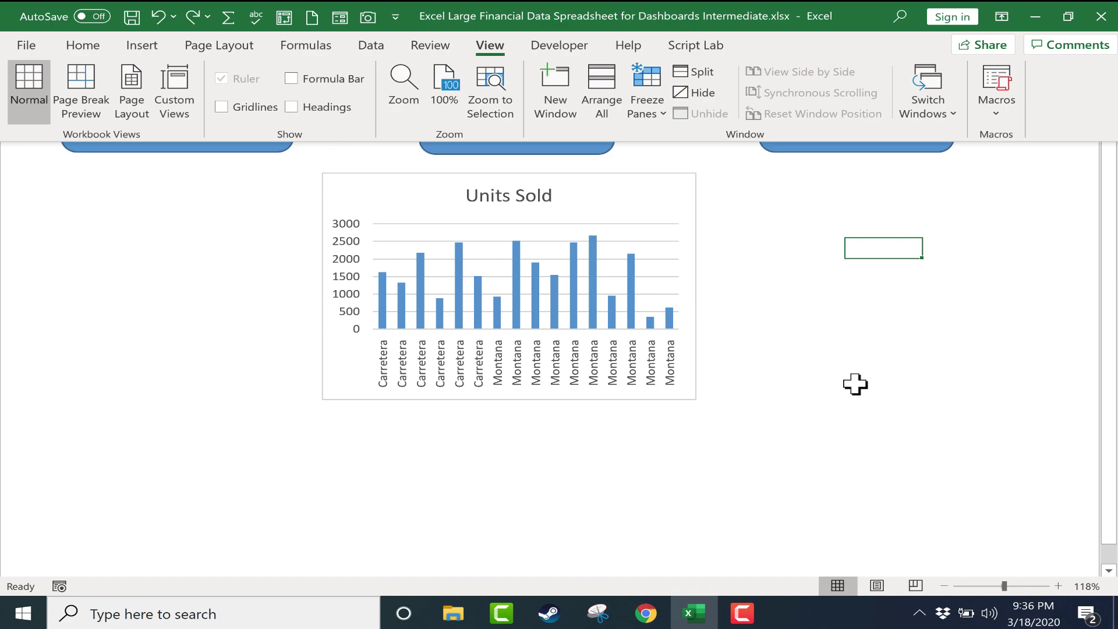
key(ctrl+shift+F1)
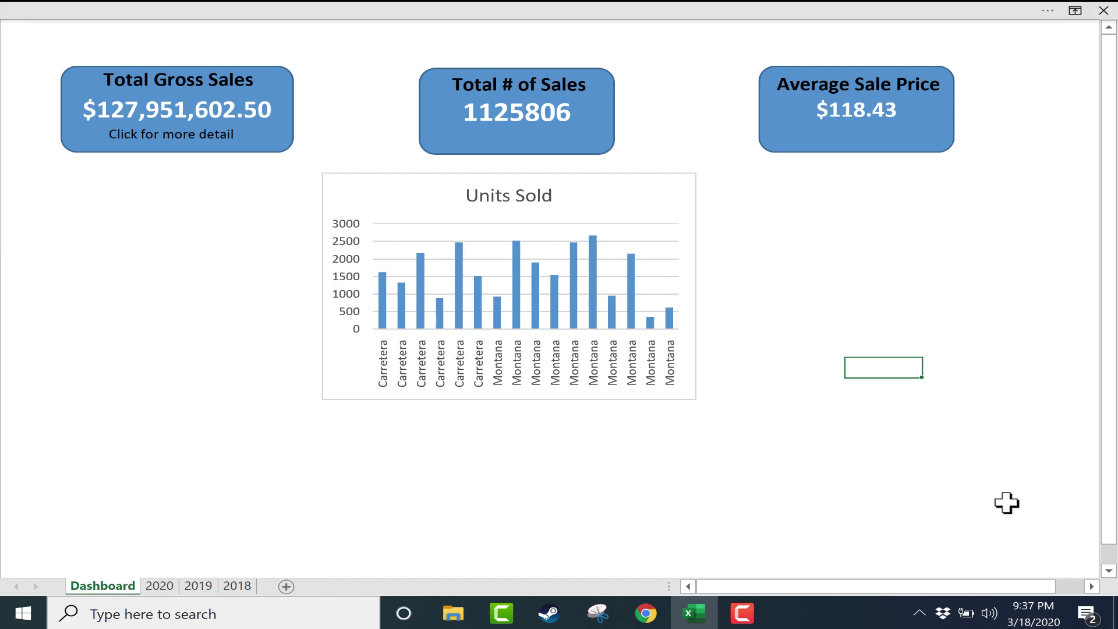
- Zoom the dashboard to about 147% and return to full-screen view
click(984, 526)
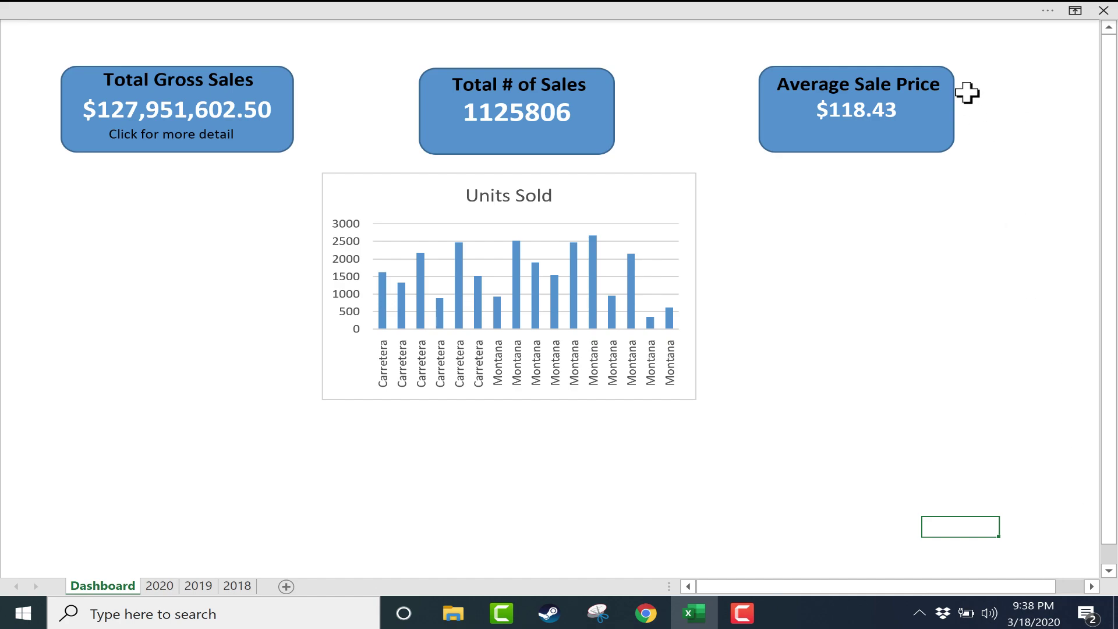
mouse_move(936, 12)
click(931, 3)
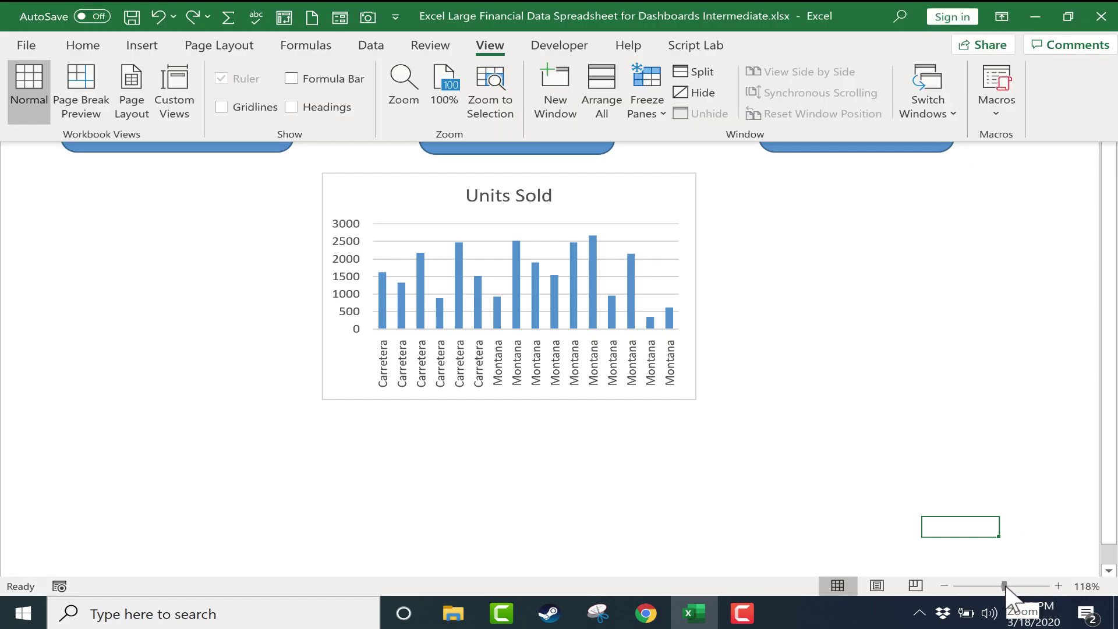
drag(1005, 587, 1009, 588)
scroll(874, 437, up, 2)
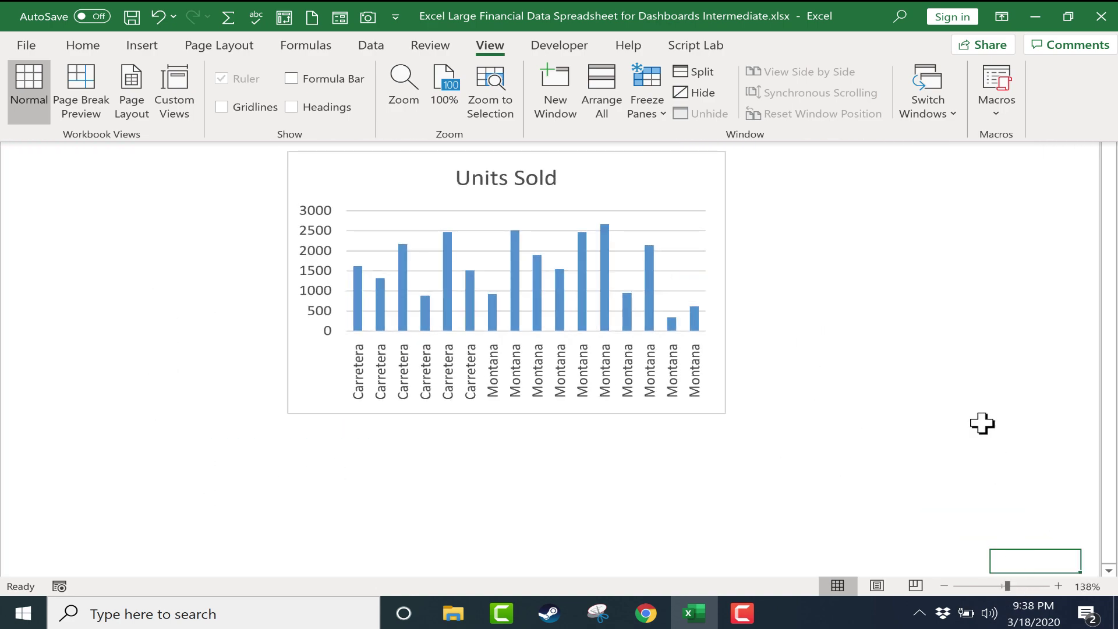
scroll(969, 419, up, 1)
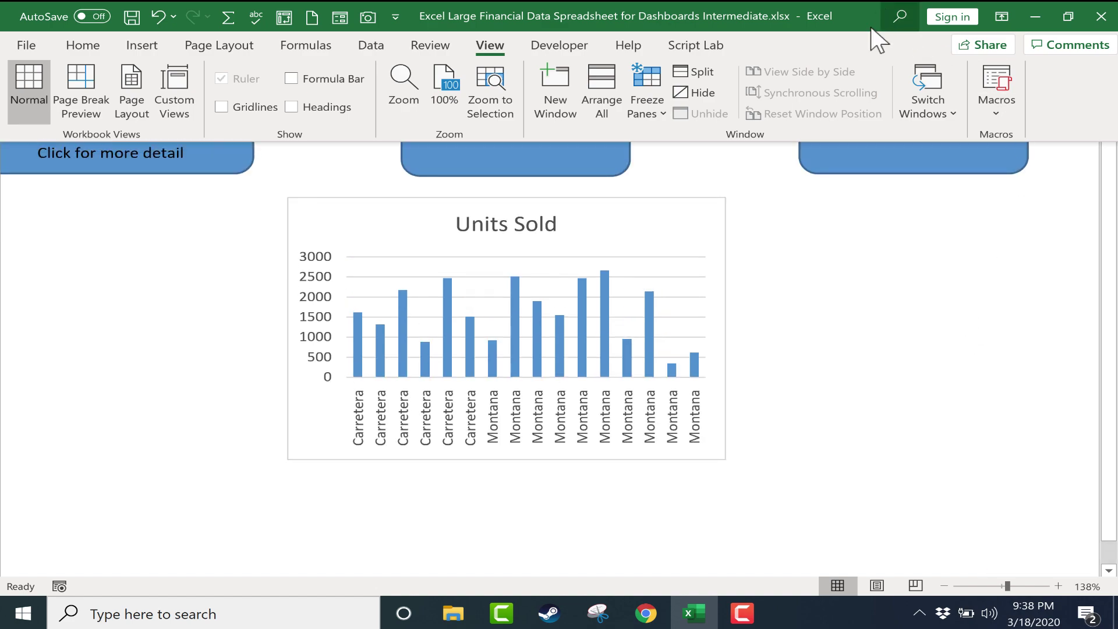
key(ctrl+shift+F1)
- Drag the Average Sale Price box left so it sits fully on screen
click(888, 349)
mouse_move(911, 586)
mouse_down()
mouse_move(886, 587)
mouse_move(920, 587)
mouse_up()
drag(919, 150, 891, 146)
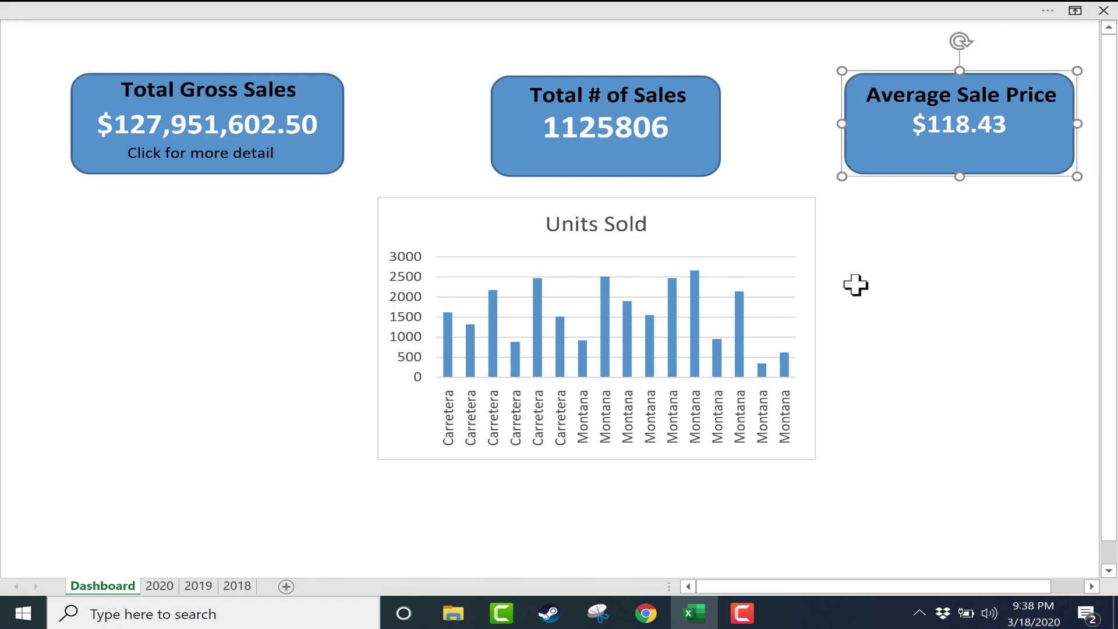
click(967, 362)
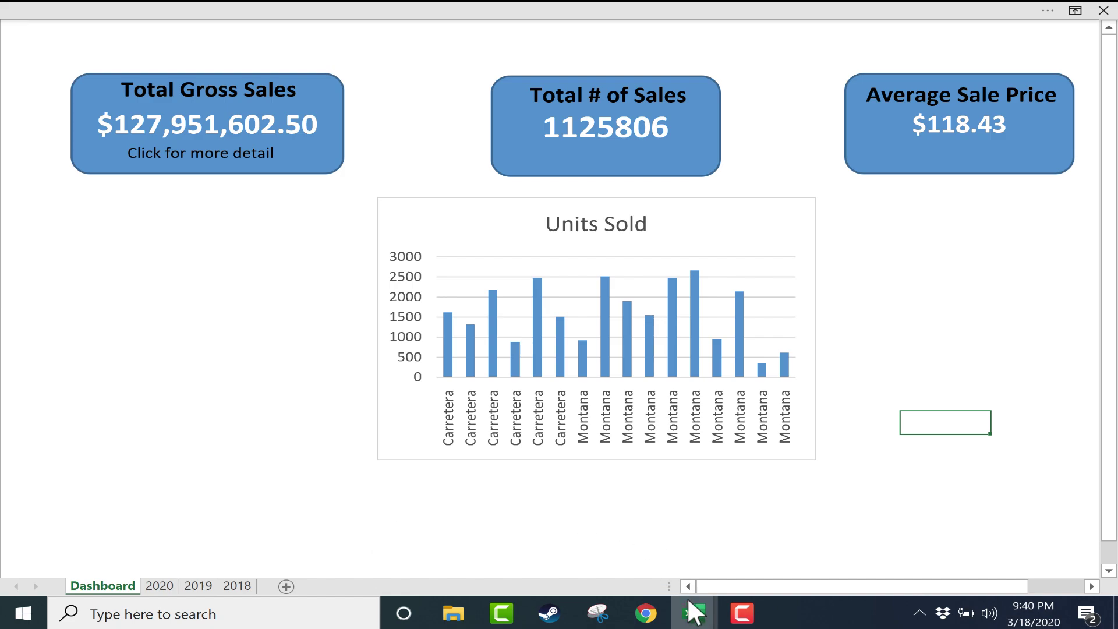
mouse_move(699, 618)
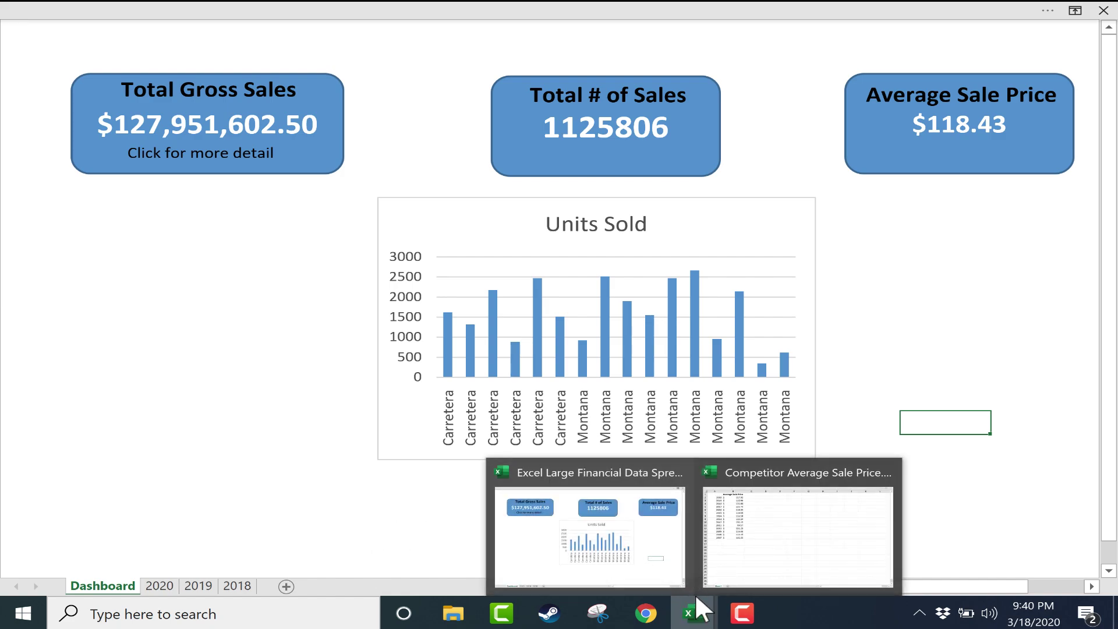
click(697, 620)
click(698, 621)
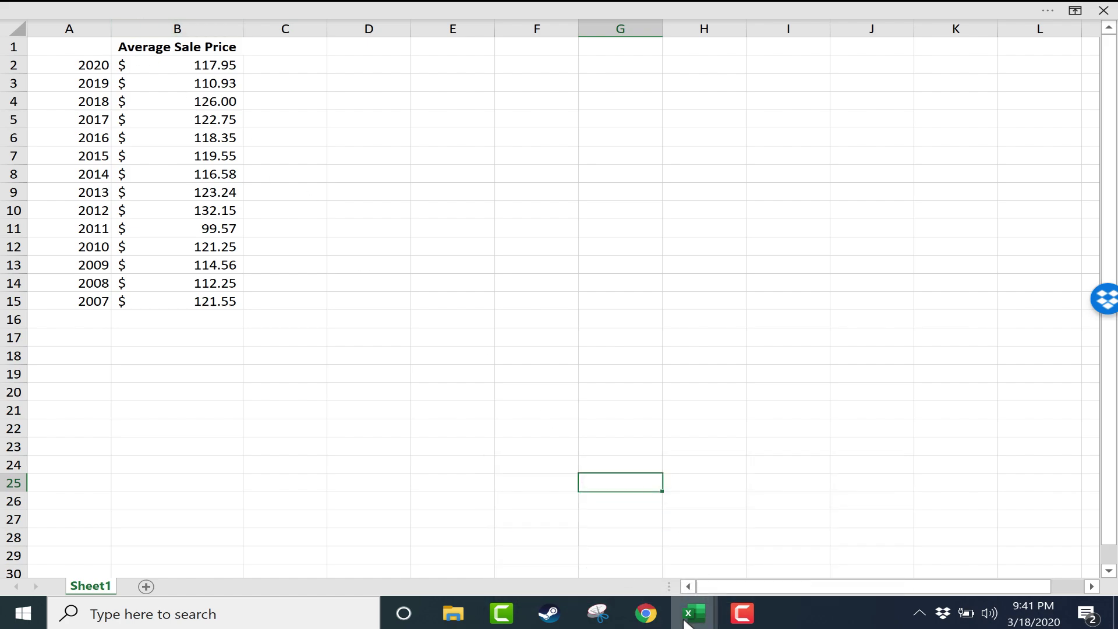
mouse_move(688, 622)
click(647, 569)
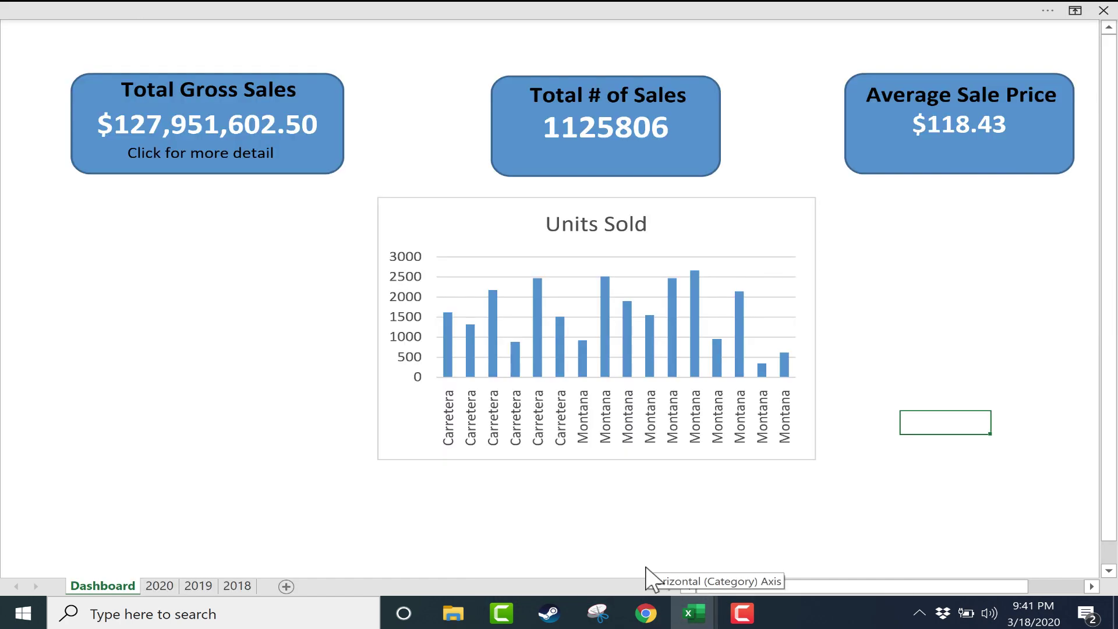
- Duplicate the Average Sale Price box and place the copy directly below the original
click(930, 160)
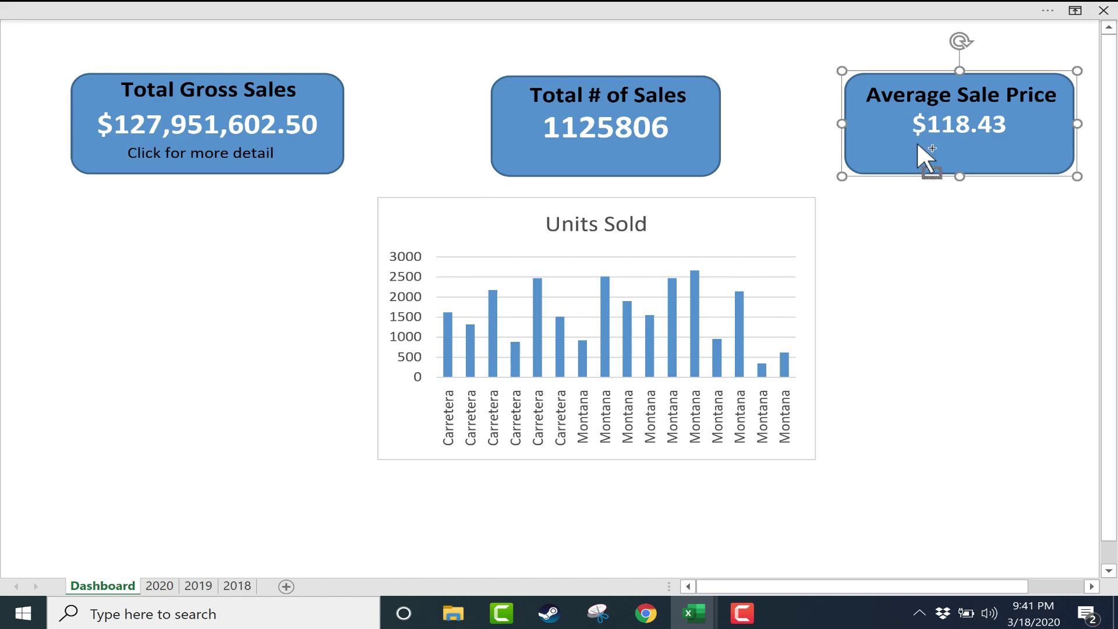
drag(931, 146, 970, 190)
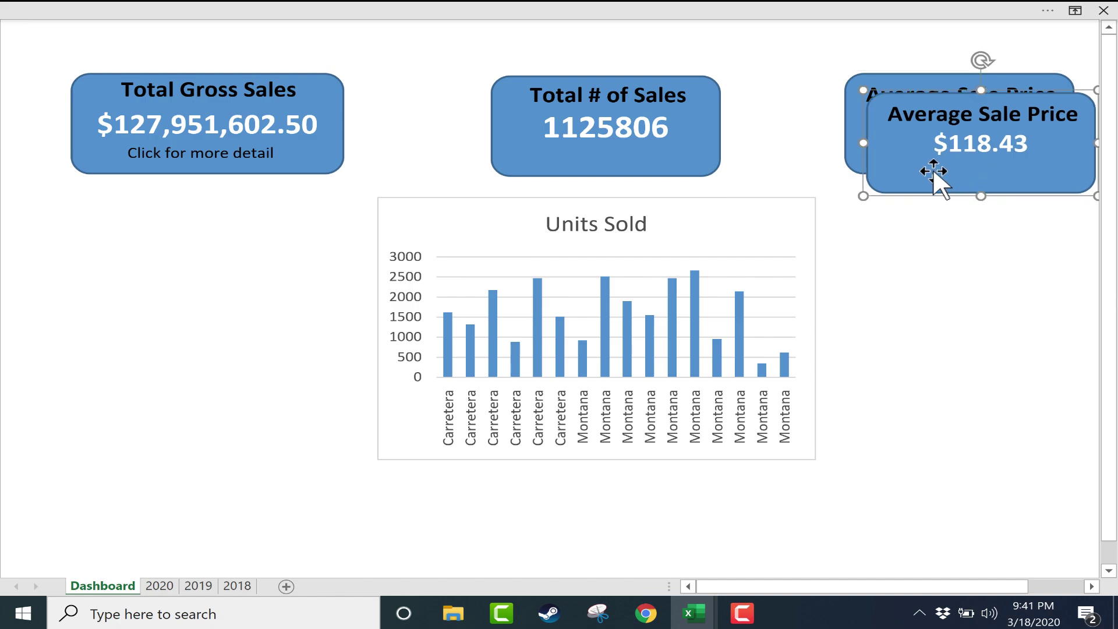
drag(938, 156, 920, 279)
- Retitle the copy 'Competitor's Average Sale Price' and set its heading to font size 10
click(920, 280)
triple_click(926, 236)
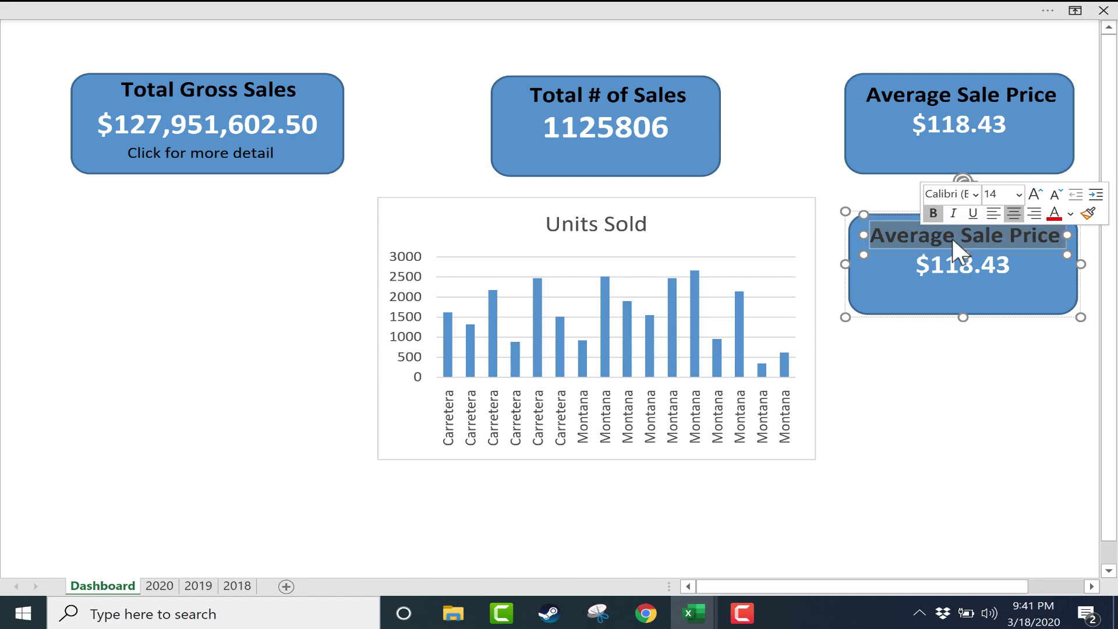
key(Left)
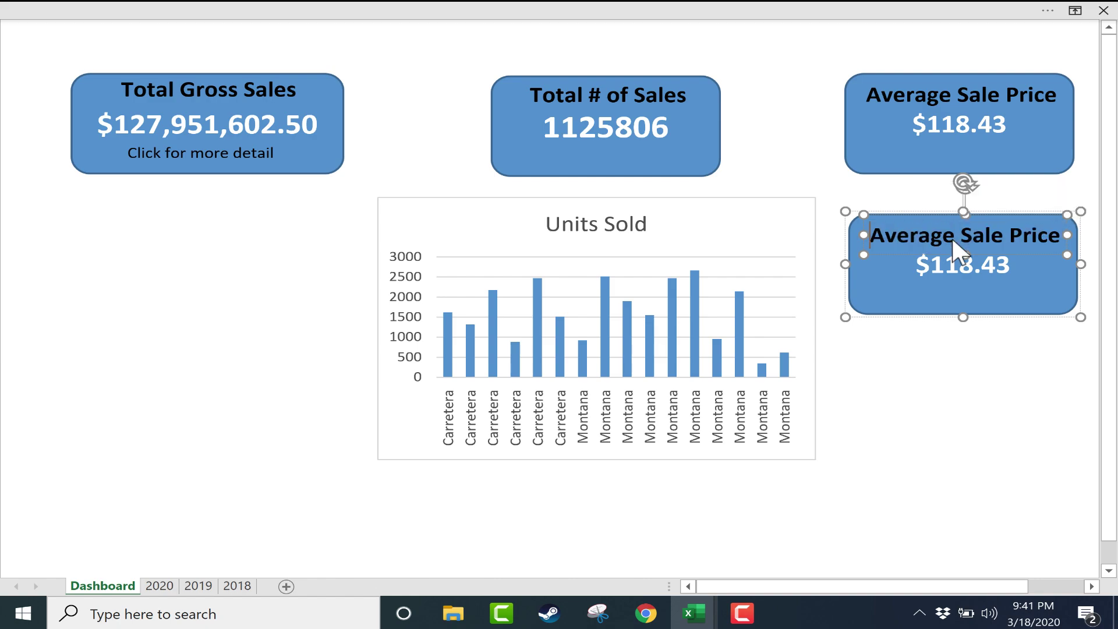
text(Competitor's)
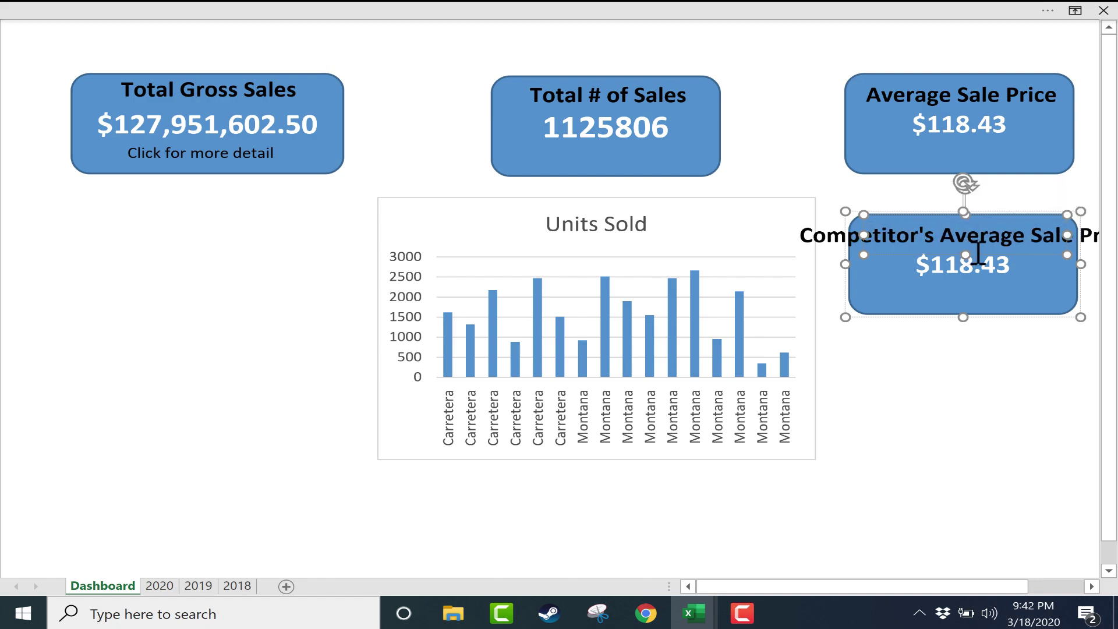
triple_click(915, 235)
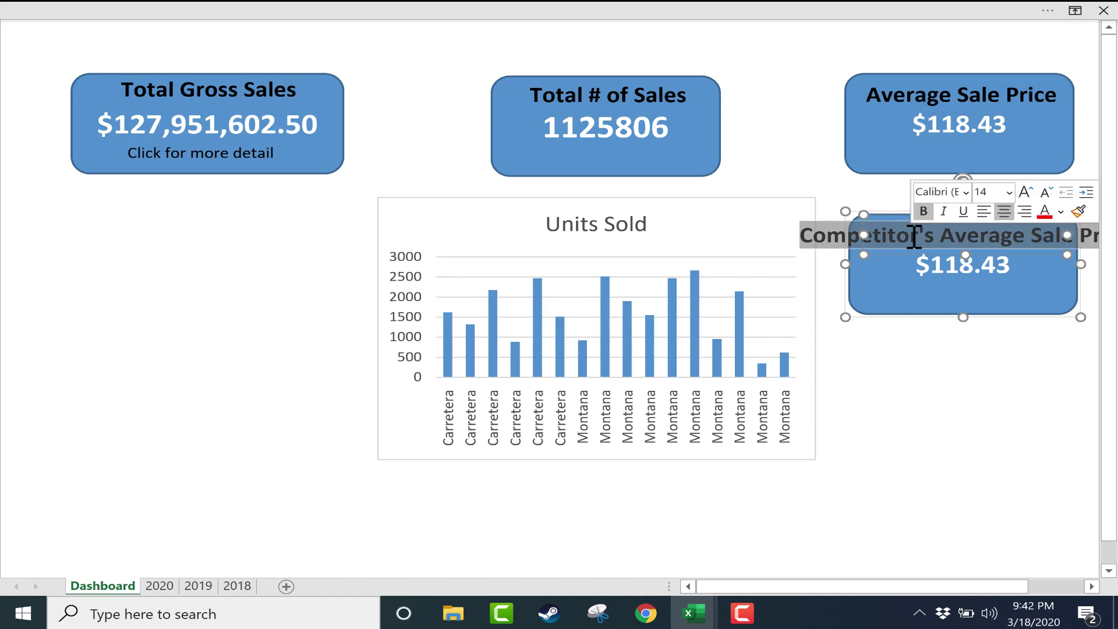
click(1007, 191)
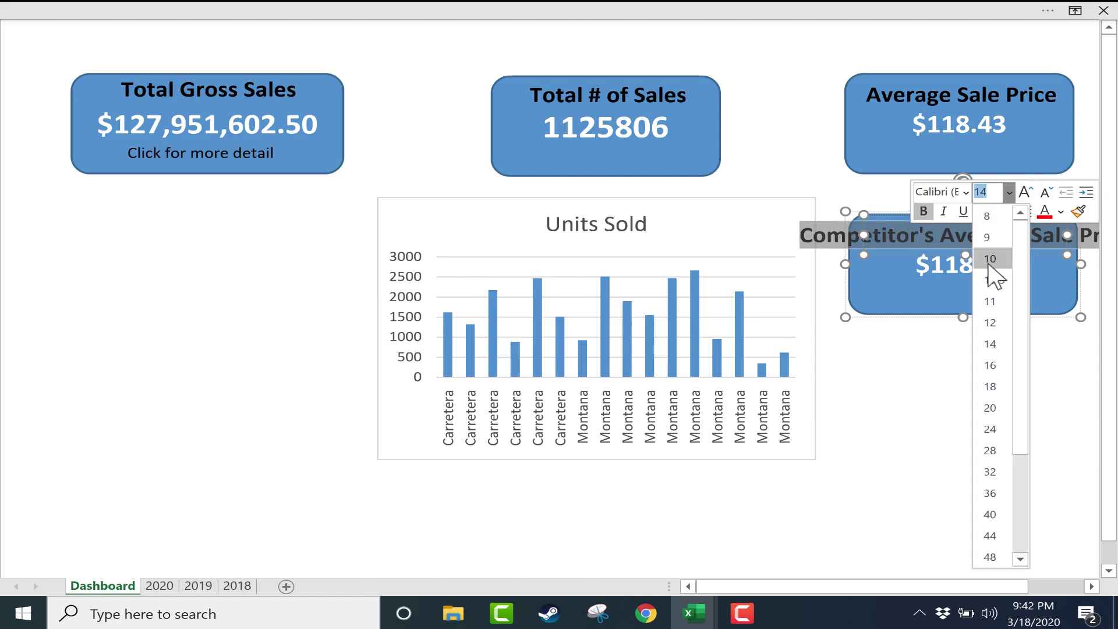
click(988, 260)
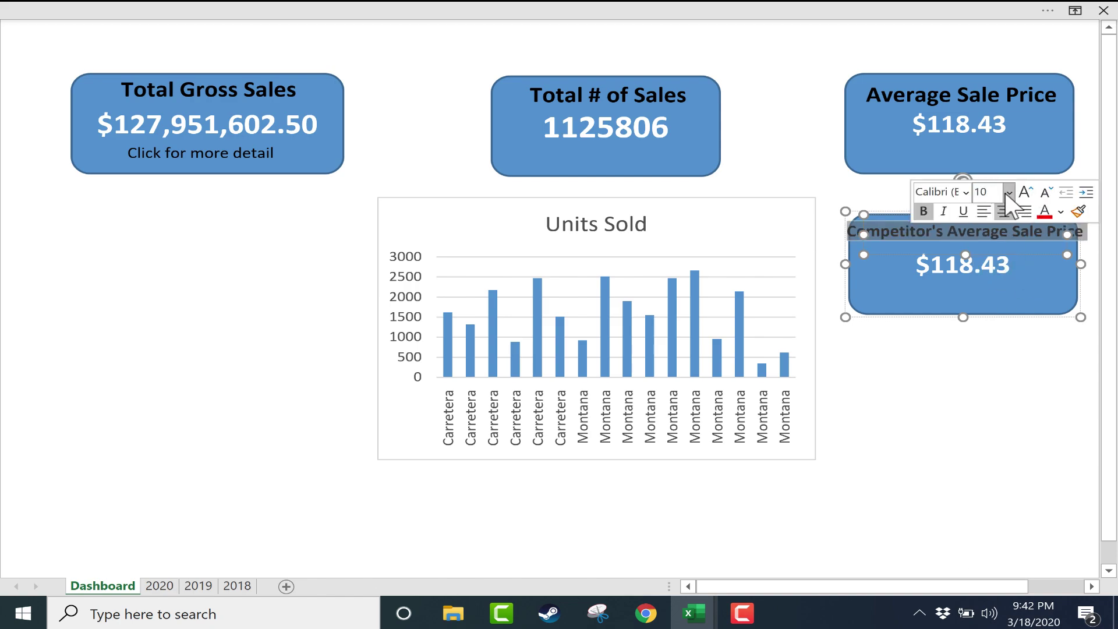
click(1007, 191)
click(990, 255)
click(1006, 372)
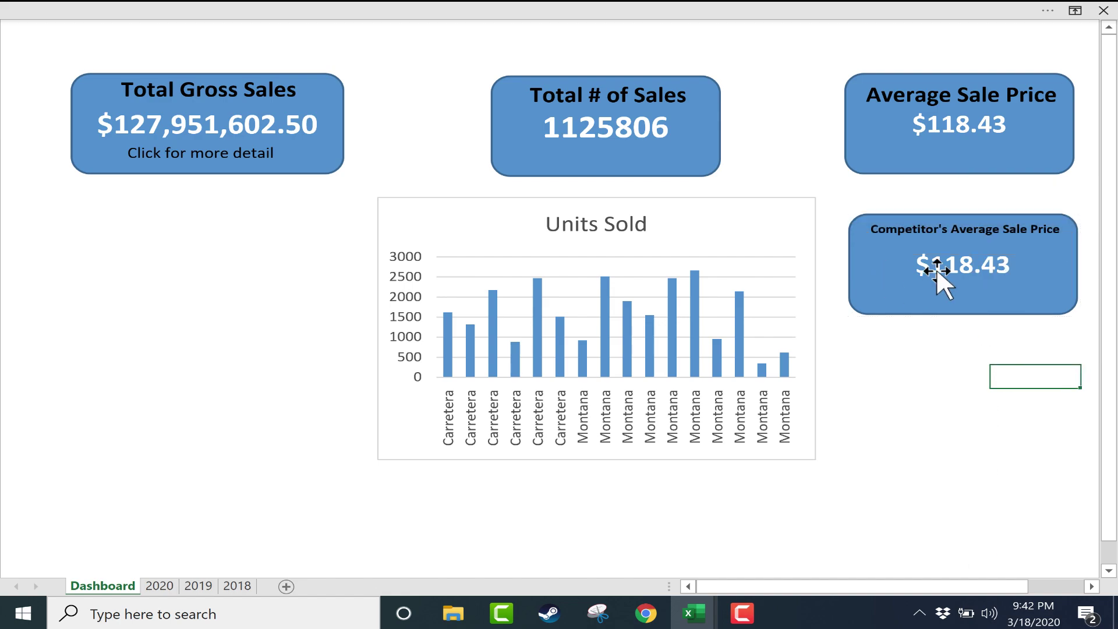
- Delete the $118.43 figure from the competitor box, leaving only its heading, then deselect it
click(976, 271)
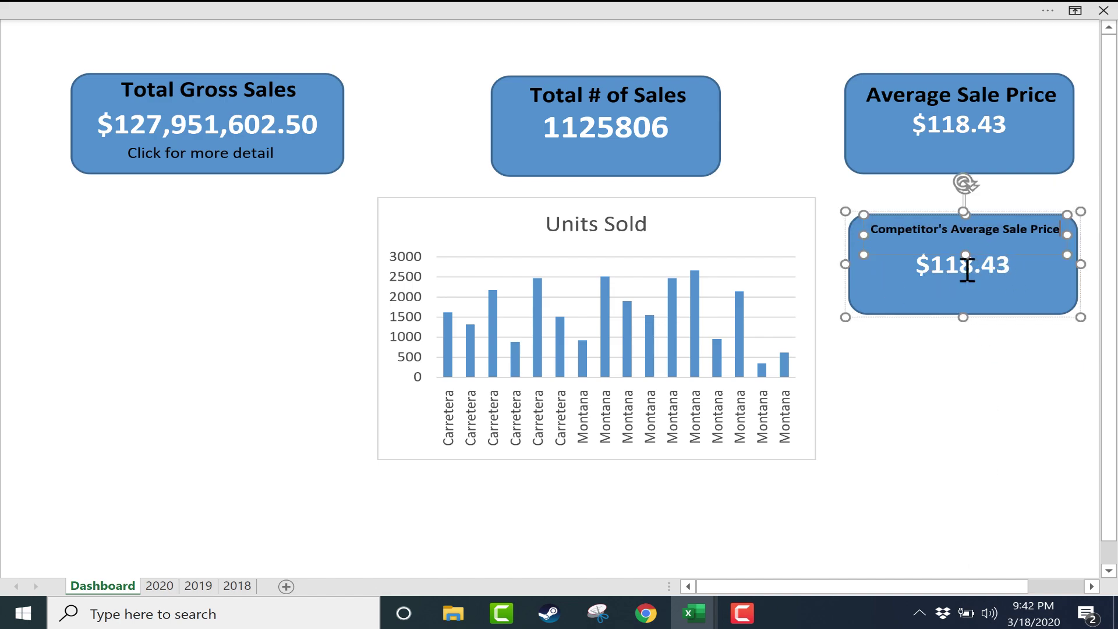
click(991, 267)
double_click(991, 267)
key(End)
key(BackSpace)
key(BackSpace)
key(BackSpace)
key(BackSpace)
key(BackSpace)
key(BackSpace)
key(BackSpace)
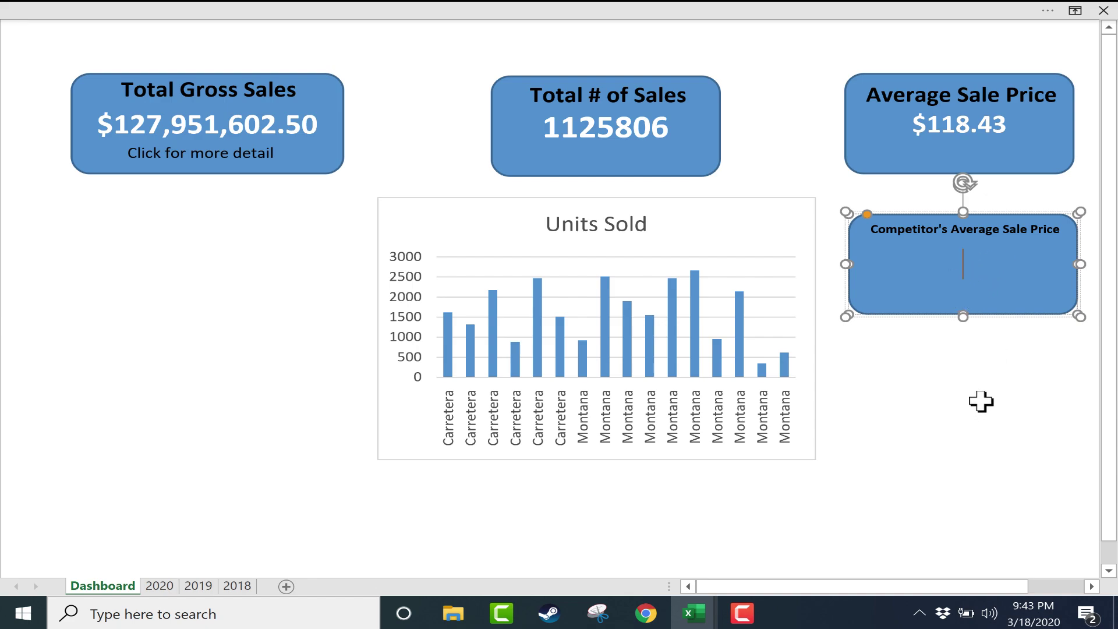
key(Escape)
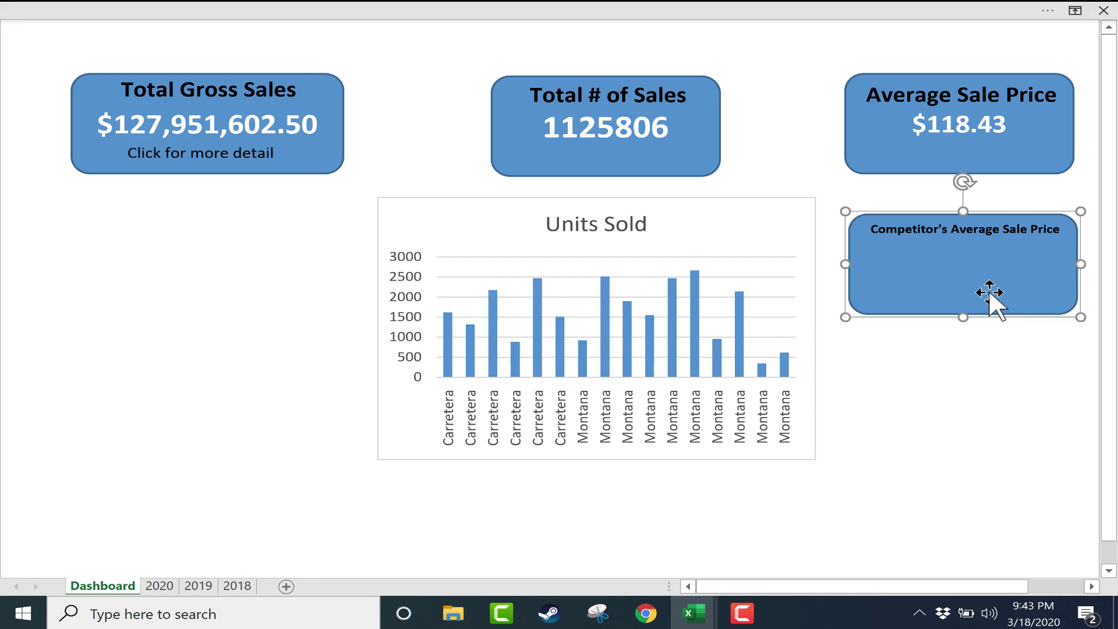
click(996, 374)
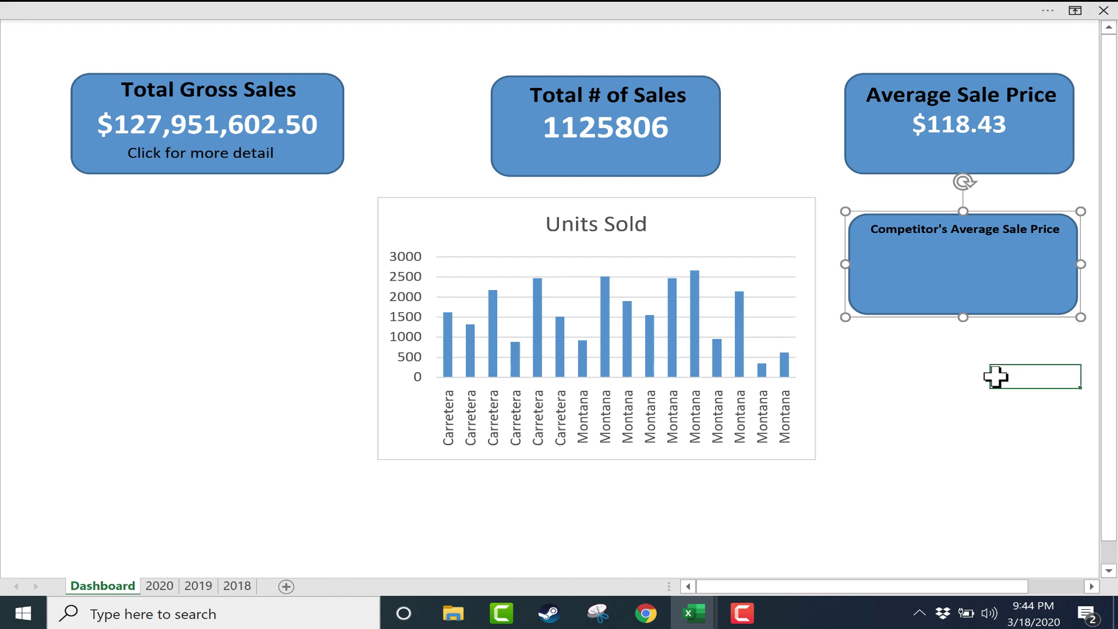
- Turn the formula bar back on and set the ribbon display to Show Tabs and Commands
click(943, 11)
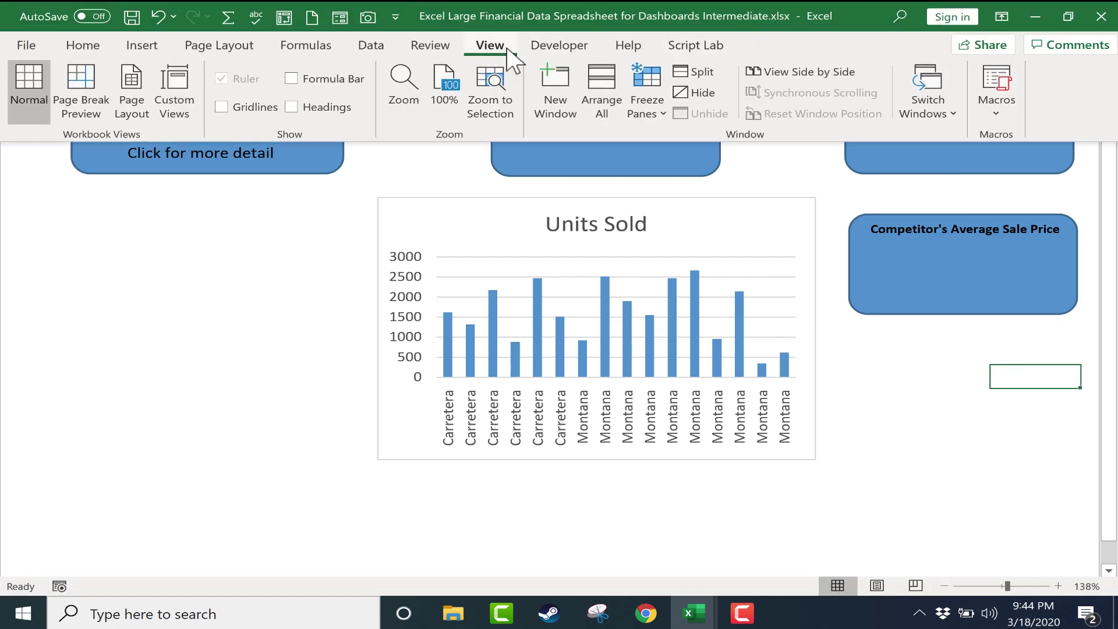
click(291, 78)
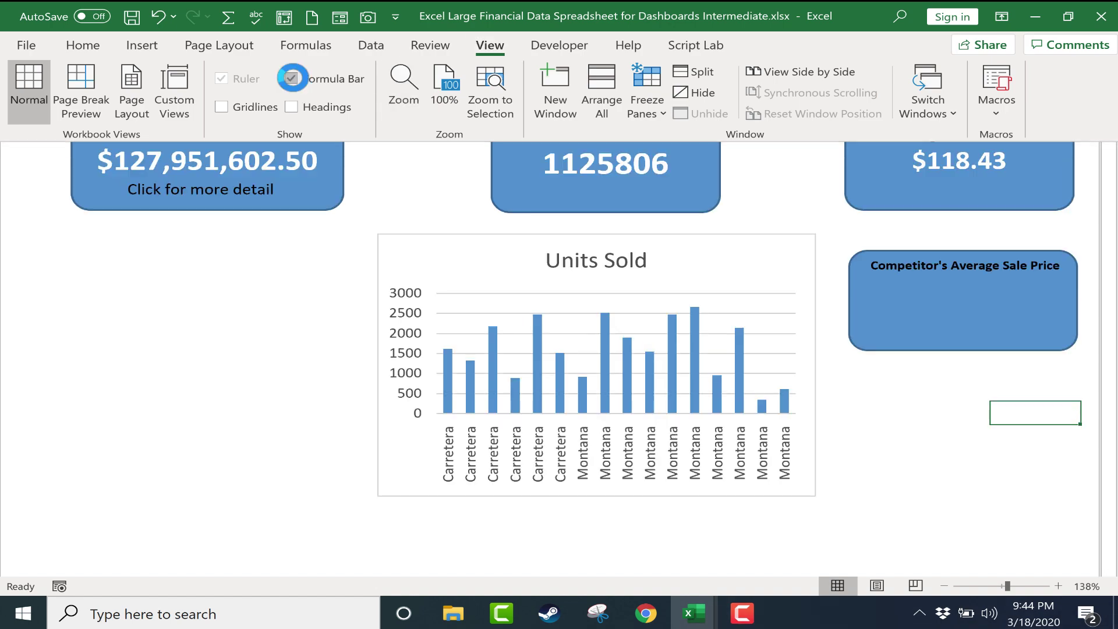
click(1002, 16)
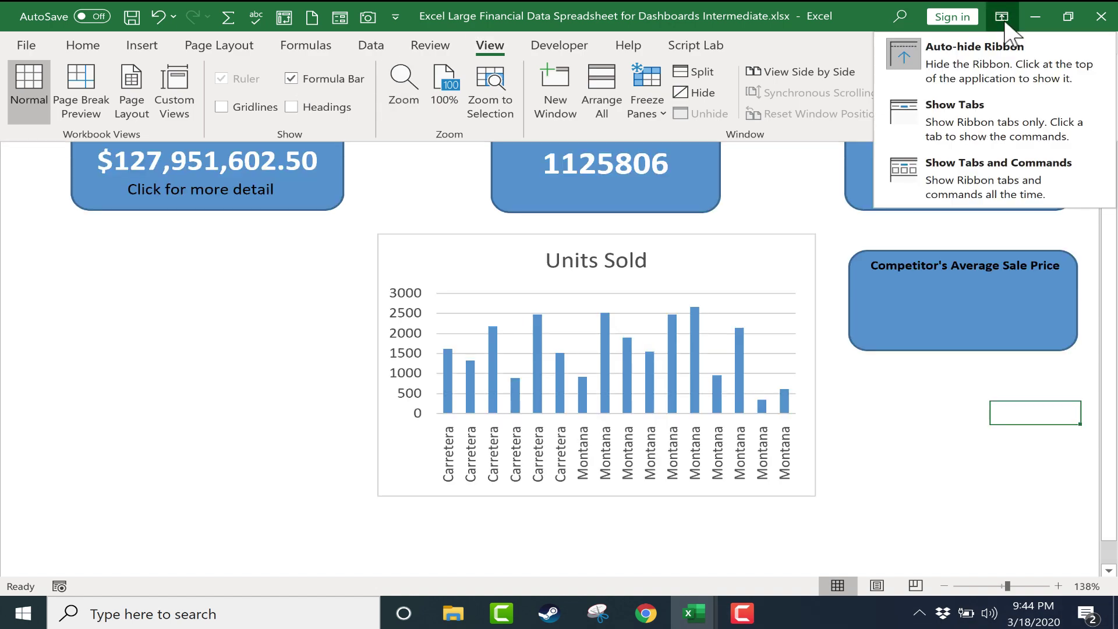
click(971, 156)
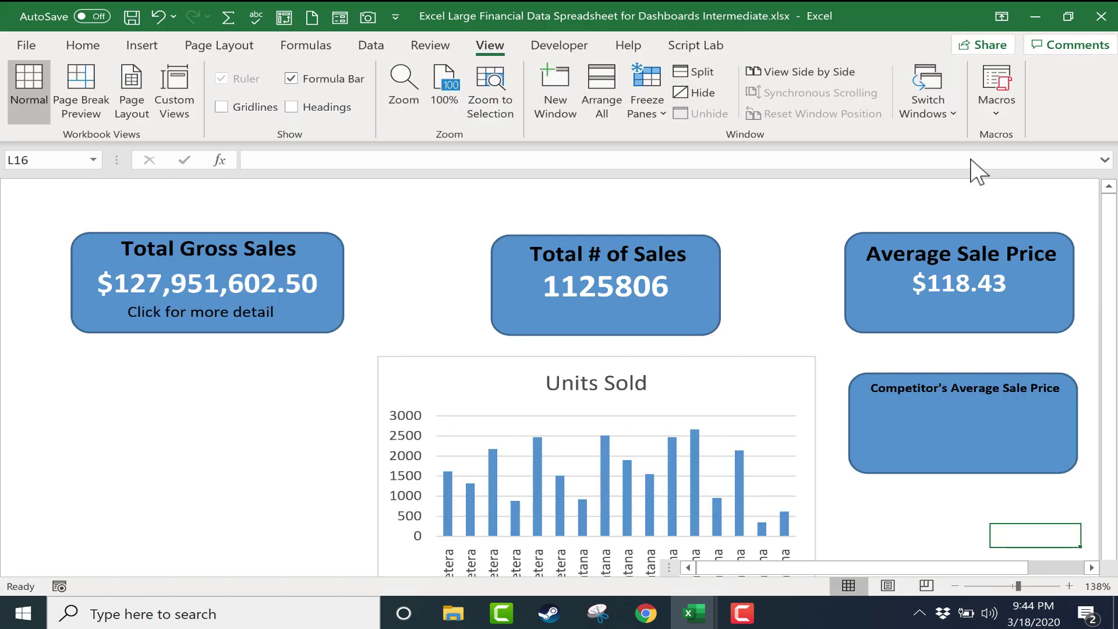
click(984, 430)
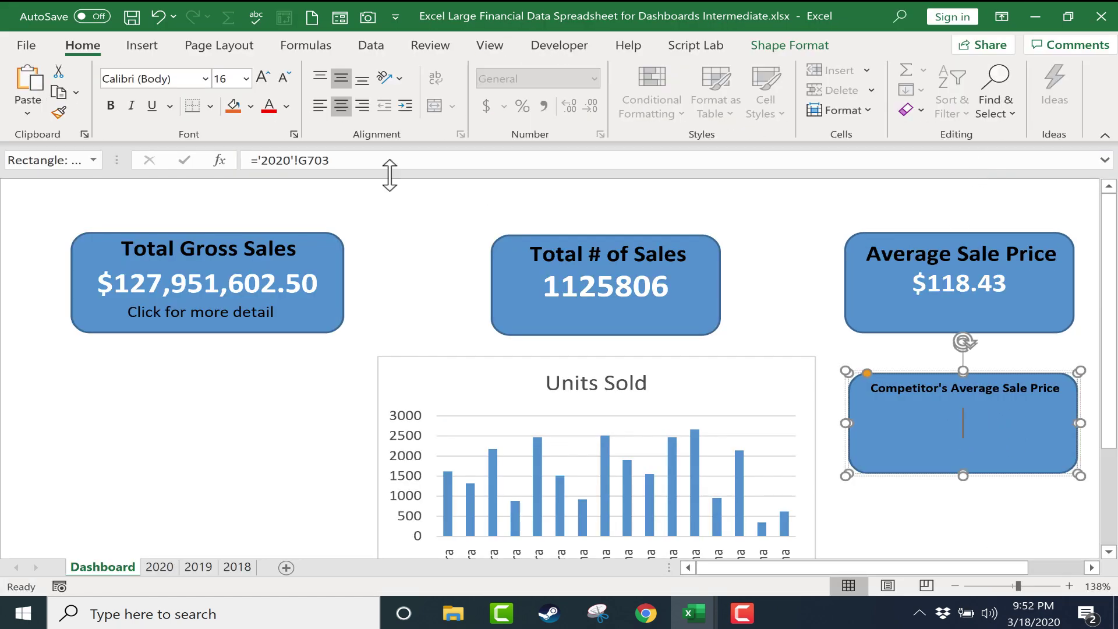
- Link the competitor box to cell B2 of the Competitor Average Sale Price workbook, showing $117.95
drag(344, 159, 215, 158)
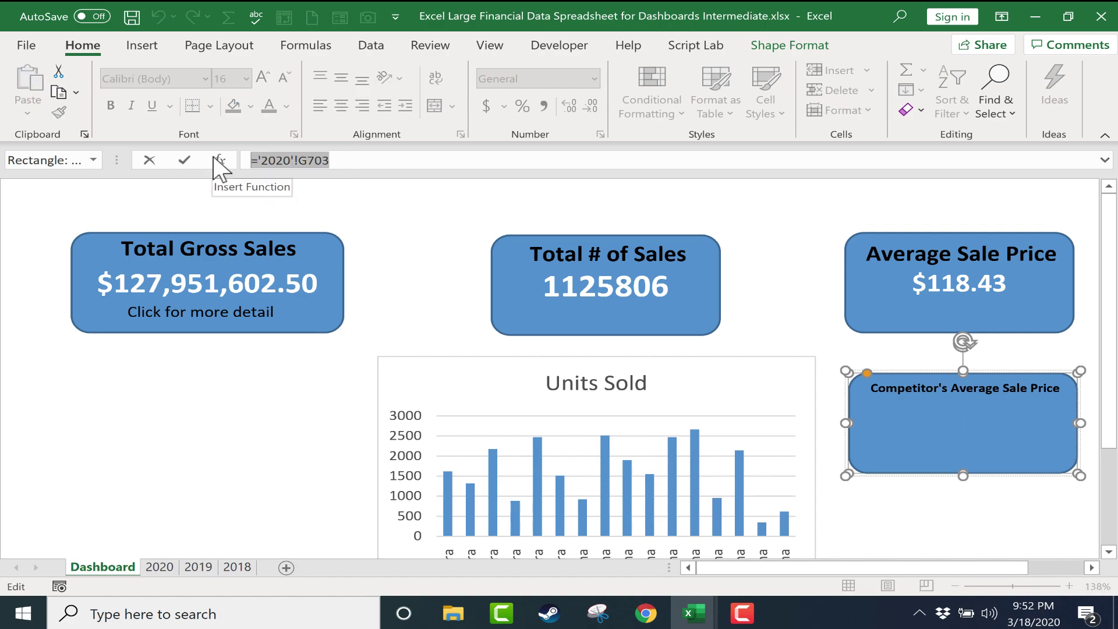
text(=)
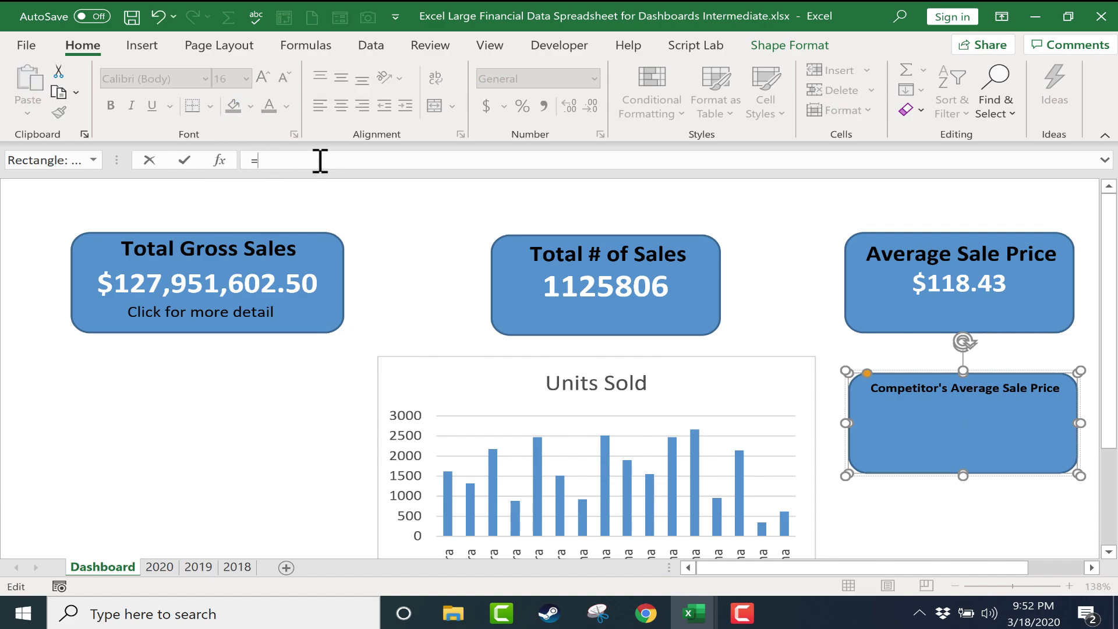
key(alt+Tab)
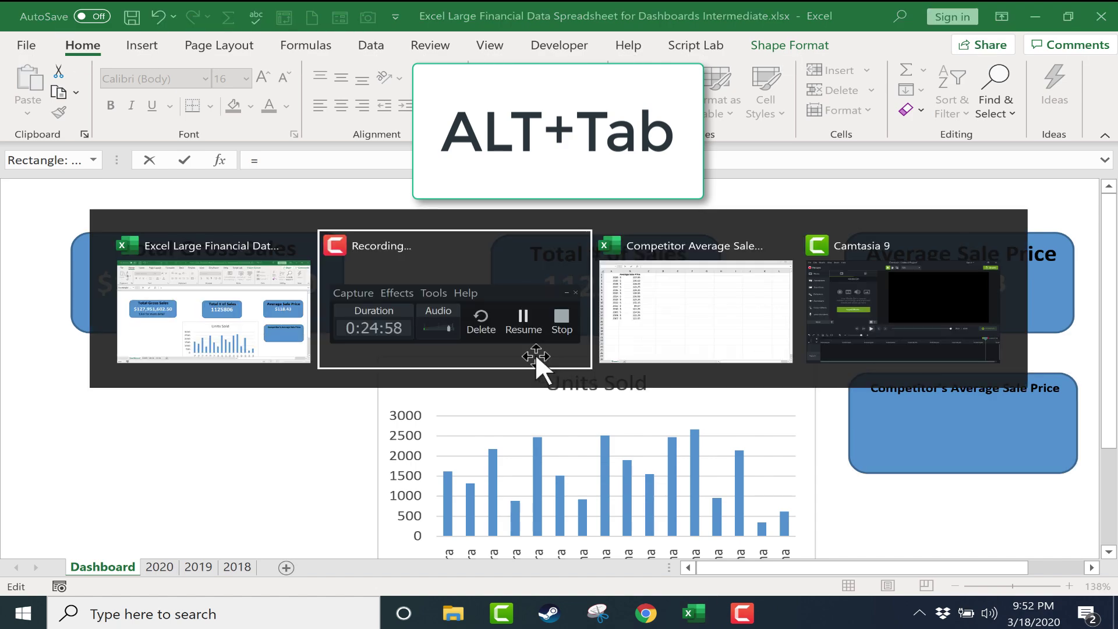
key(alt+Tab)
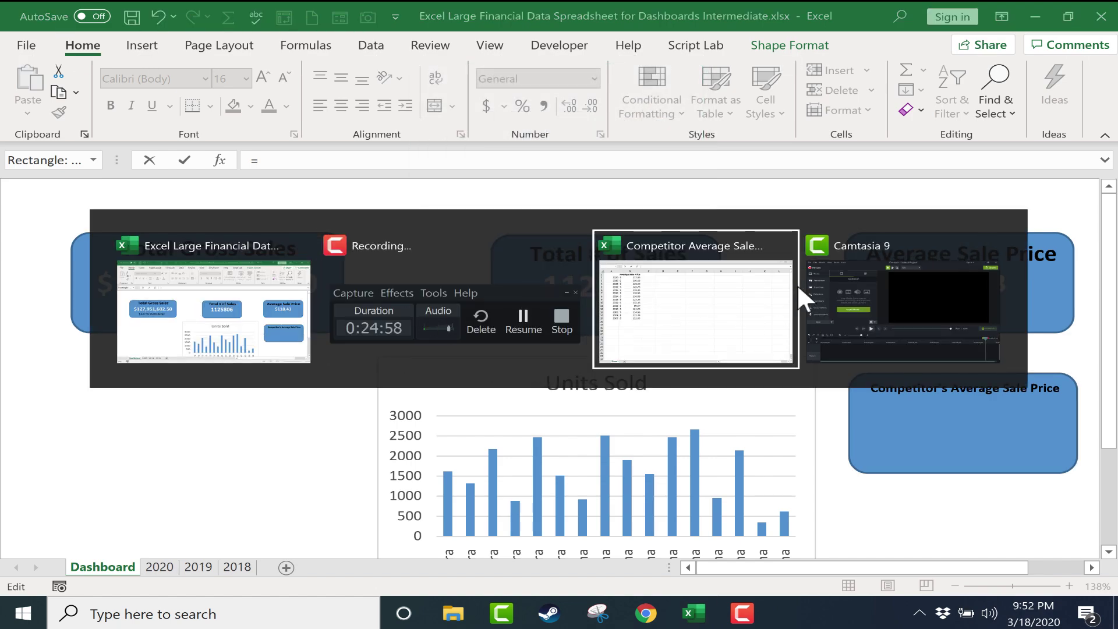
key(Tab)
key(Tab)
key(Tab)
key(Tab)
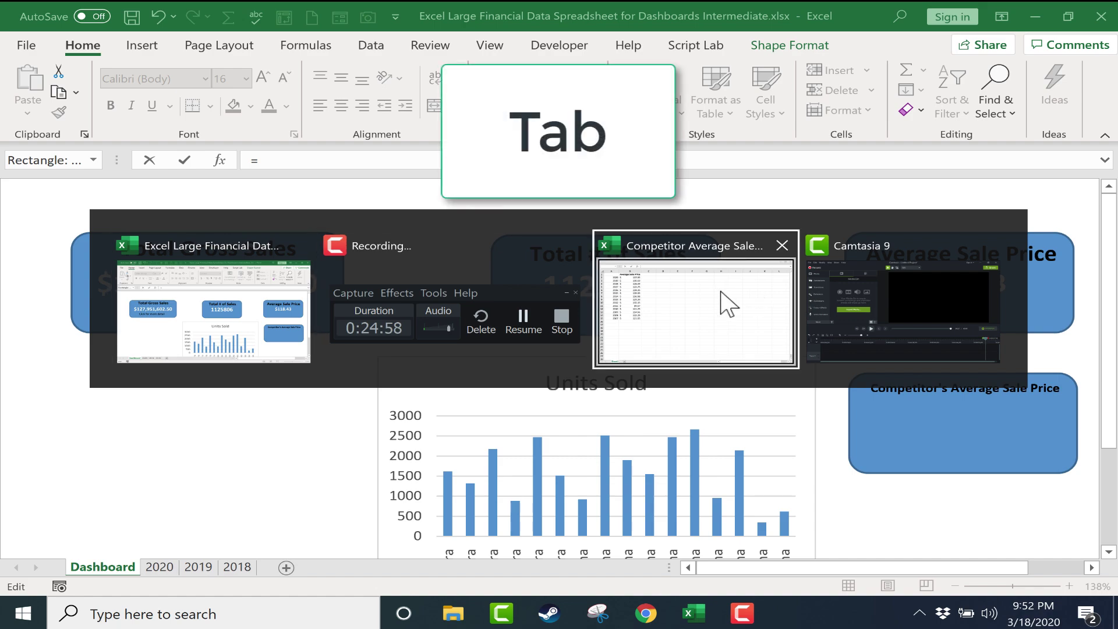
click(689, 305)
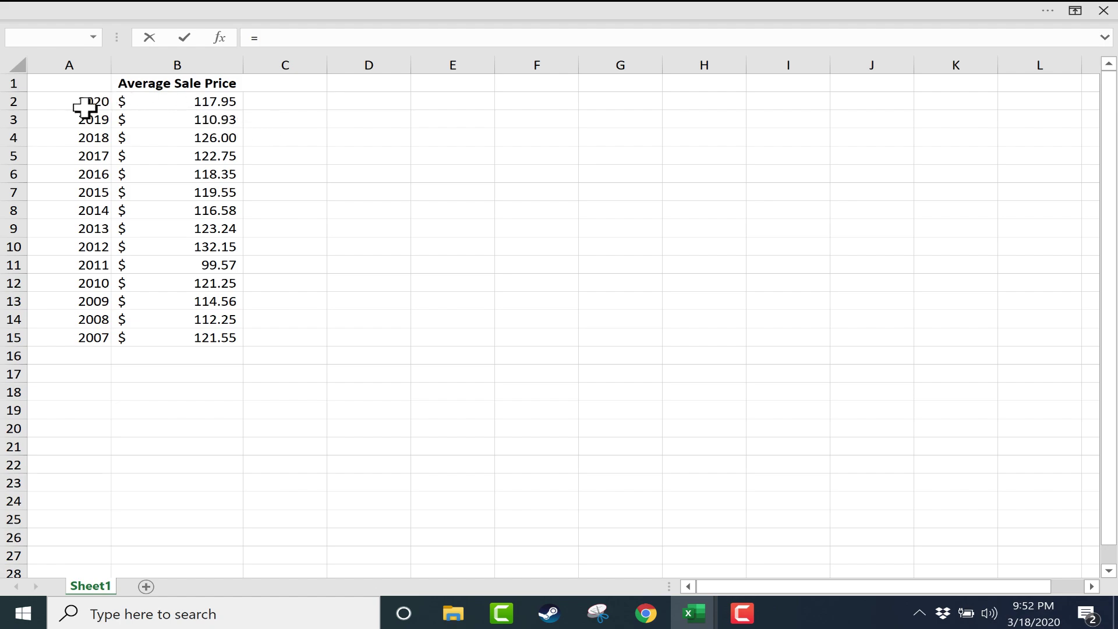
click(209, 102)
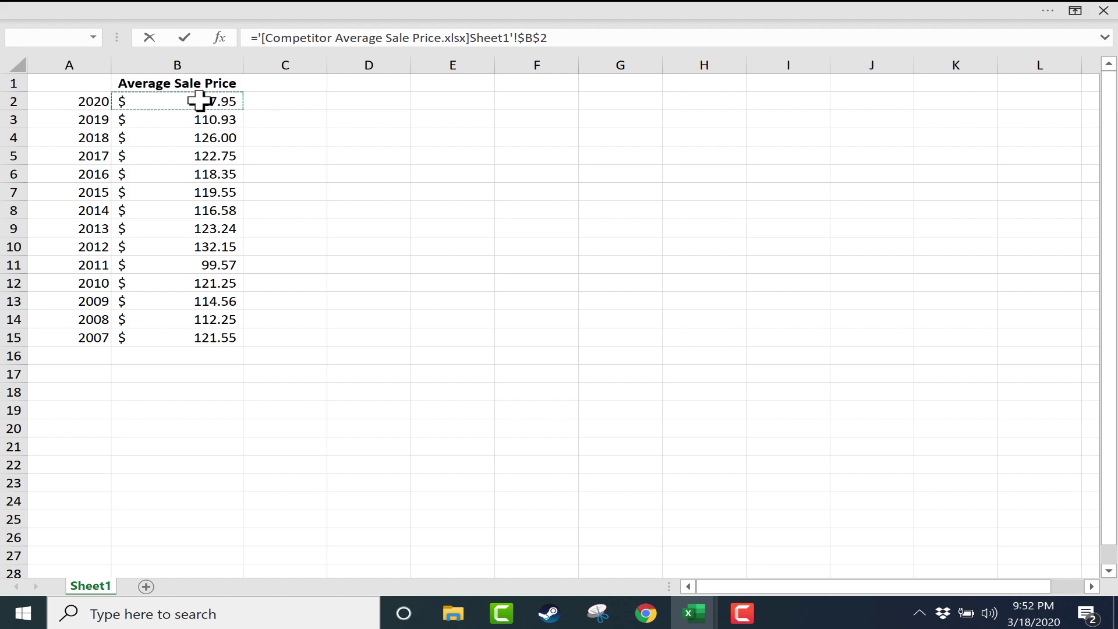
key(Return)
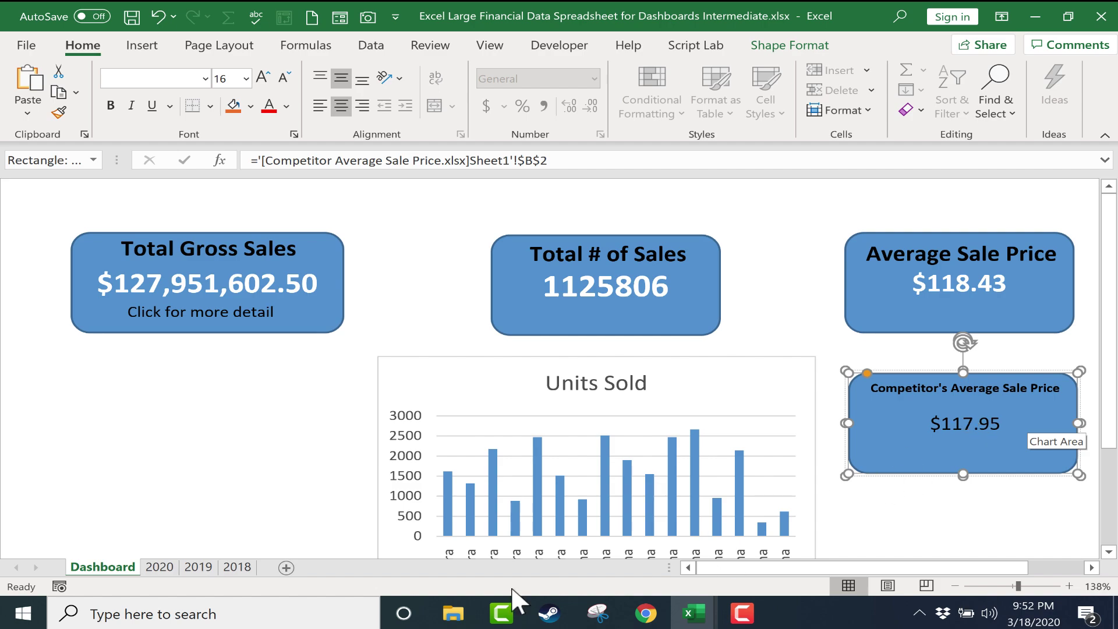
mouse_move(781, 548)
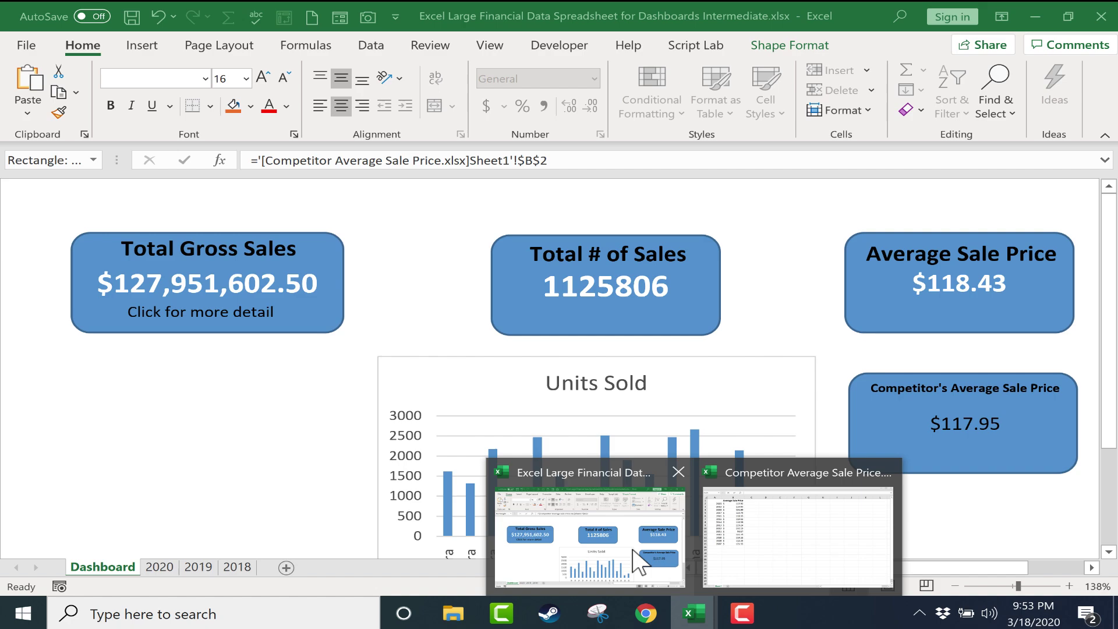
- Back on the Dashboard, shift the competitor price box slightly while keeping its blue fill
click(635, 561)
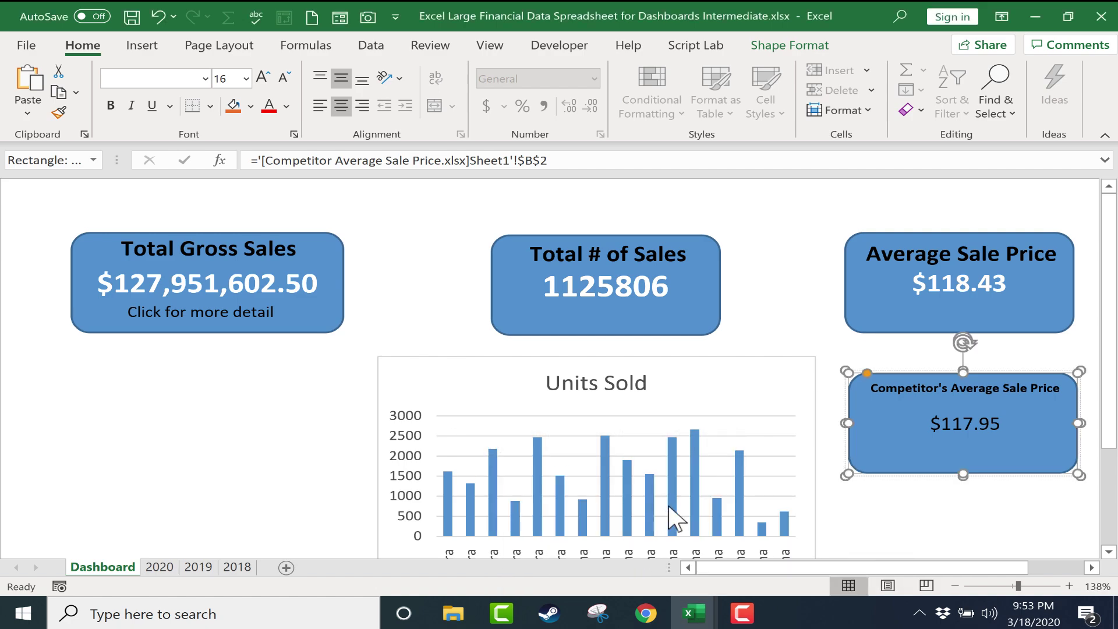
drag(972, 423, 967, 425)
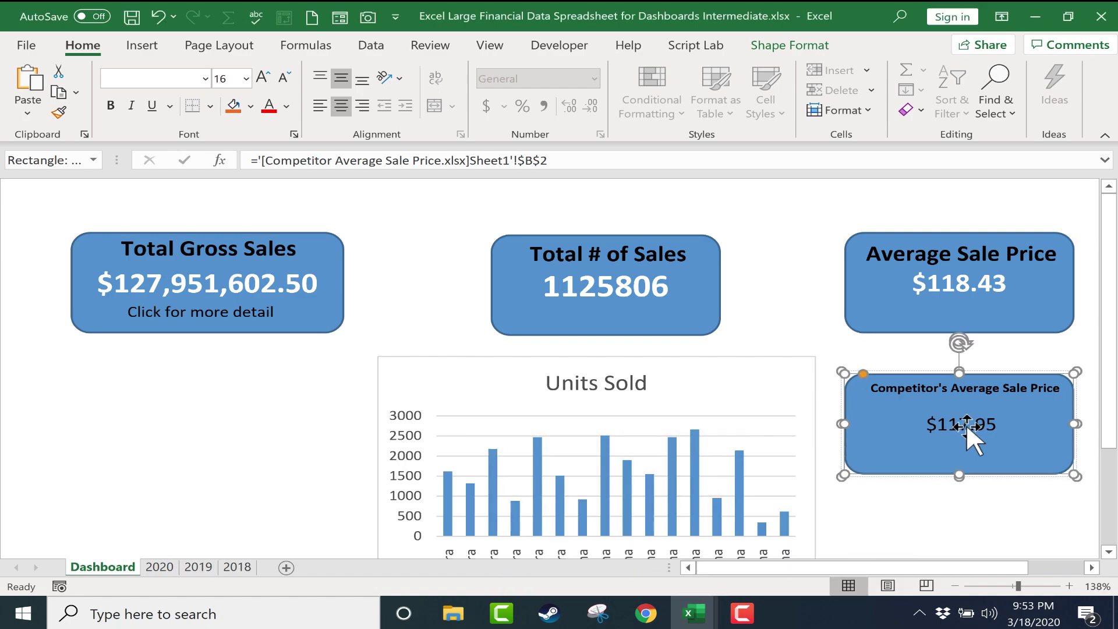
click(966, 425)
drag(934, 424, 979, 436)
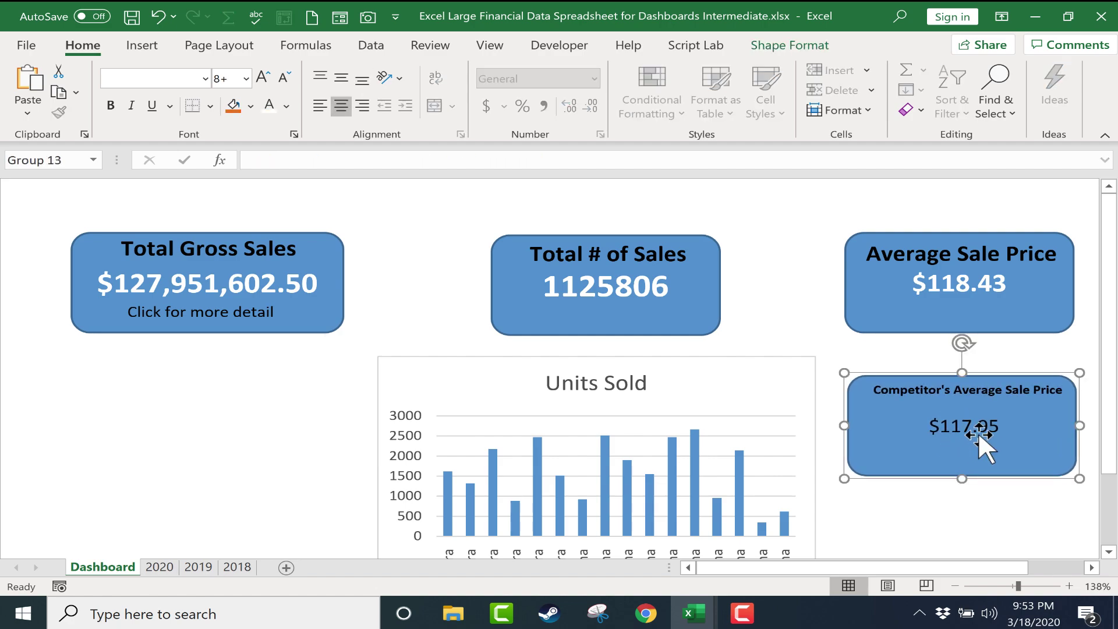
click(251, 107)
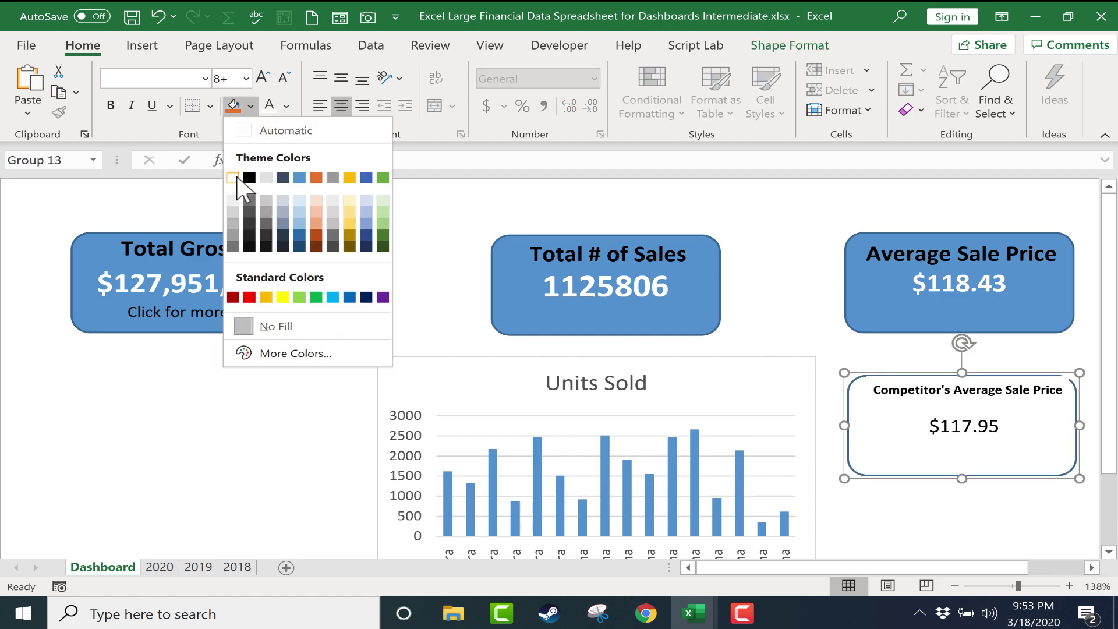
click(986, 399)
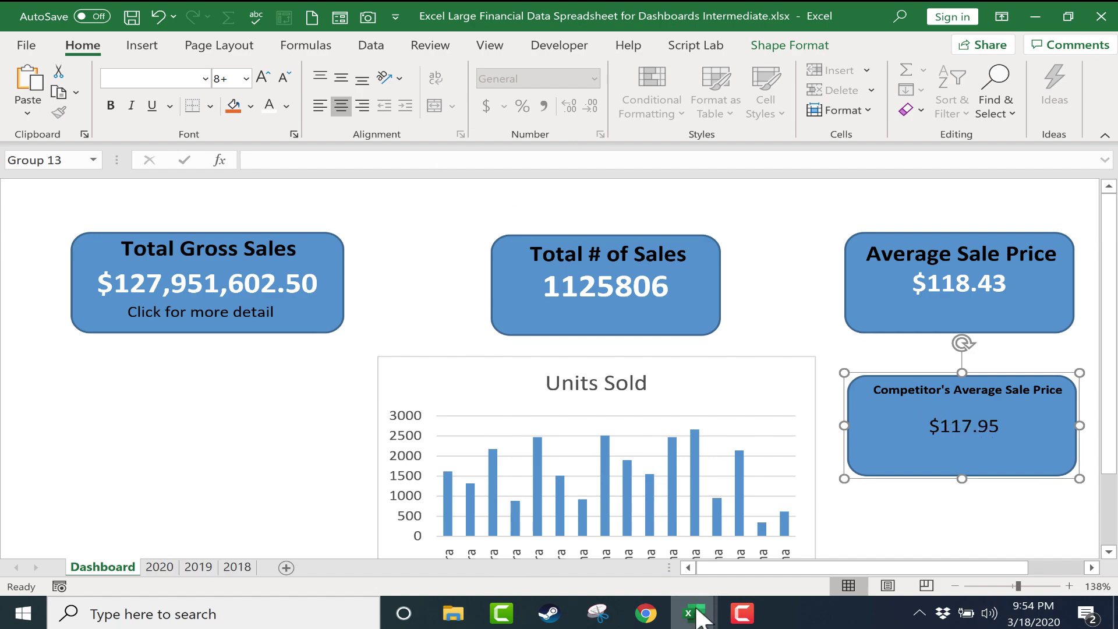
mouse_move(714, 603)
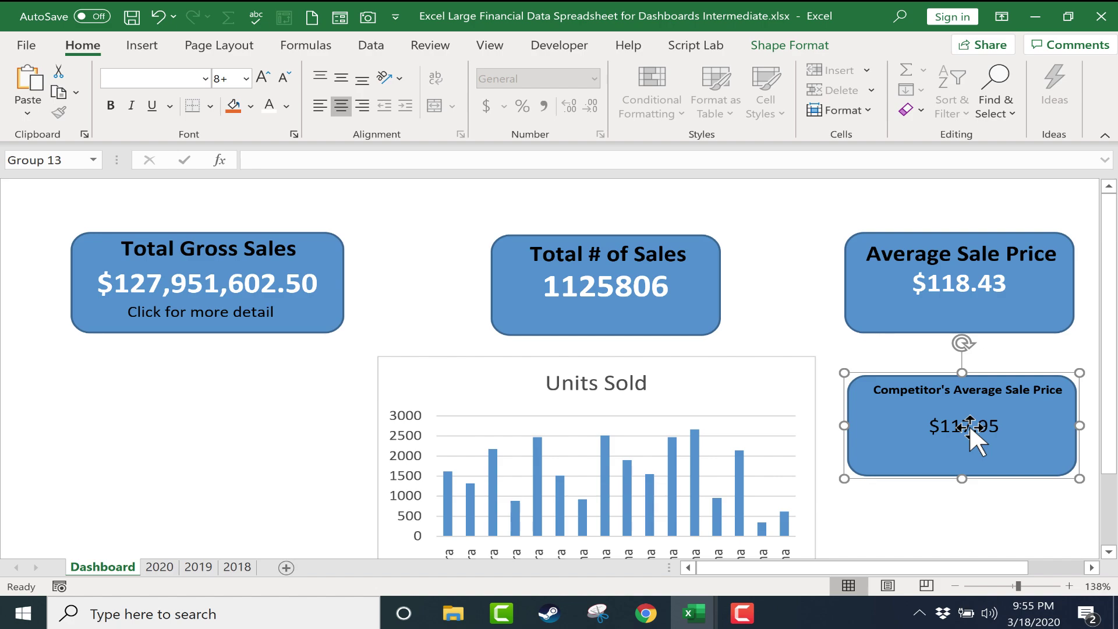
- Use Data > Edit Links, Check Status to confirm the competitor source is open, then close the dialog
click(1019, 511)
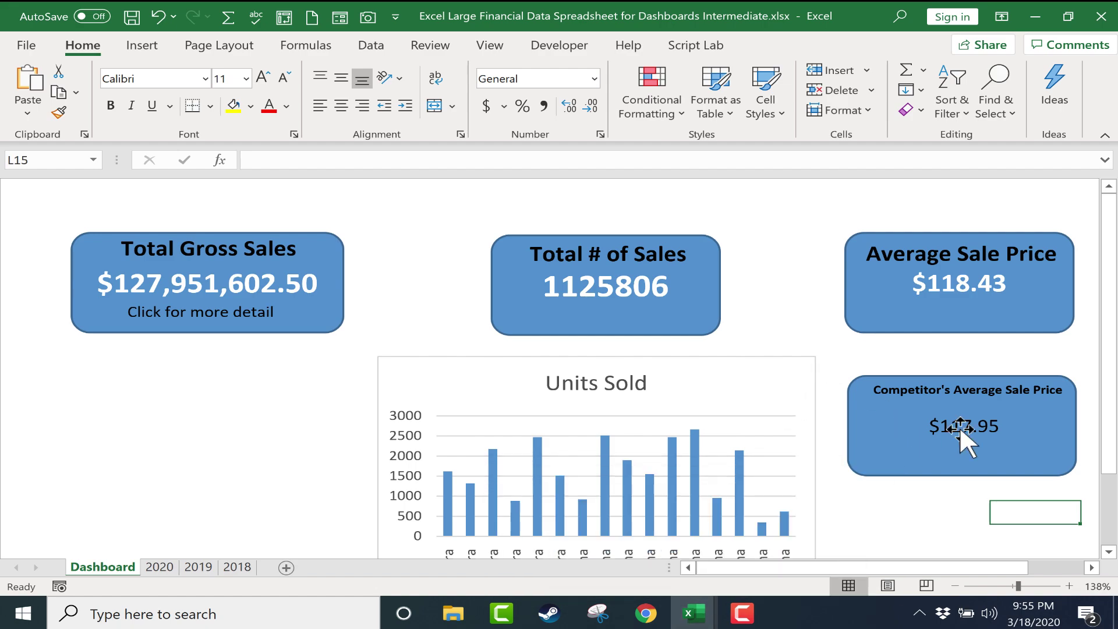
click(371, 48)
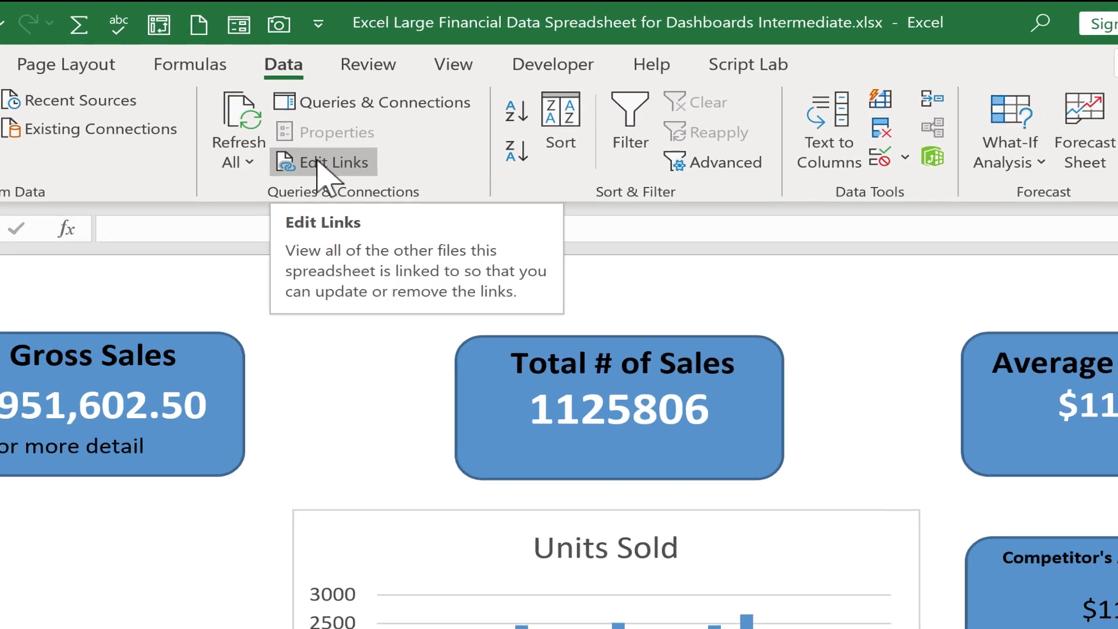
click(320, 165)
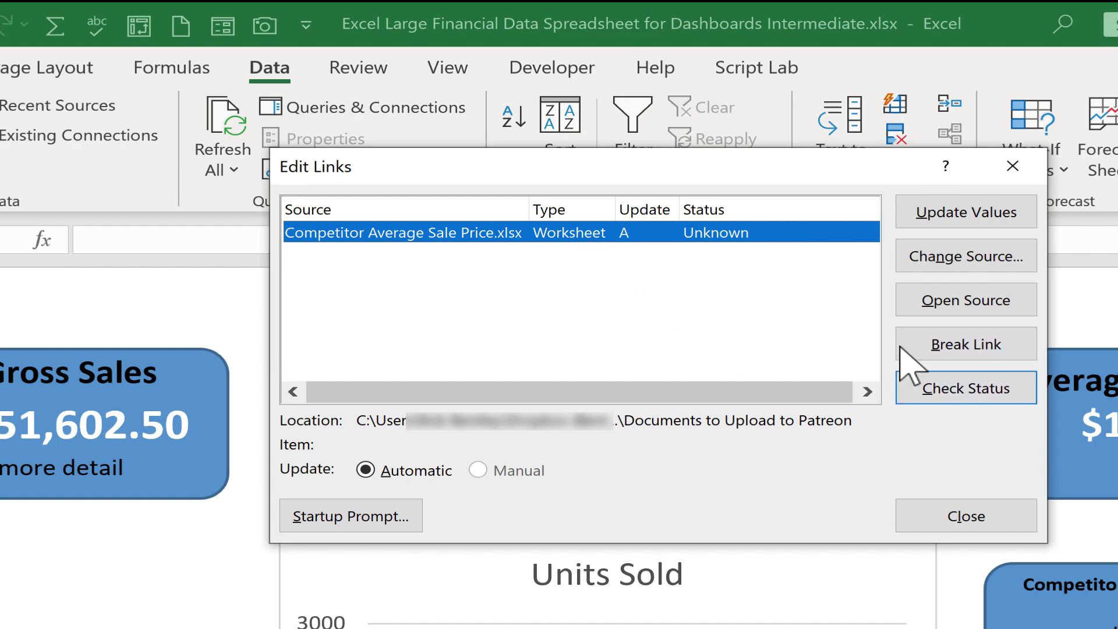
click(939, 389)
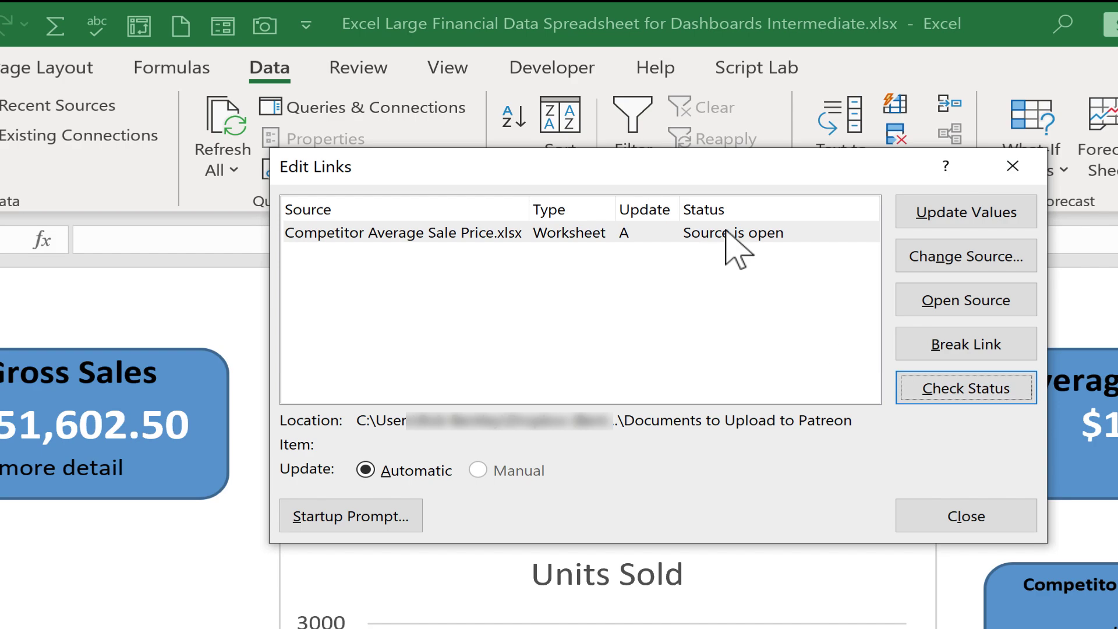
click(993, 528)
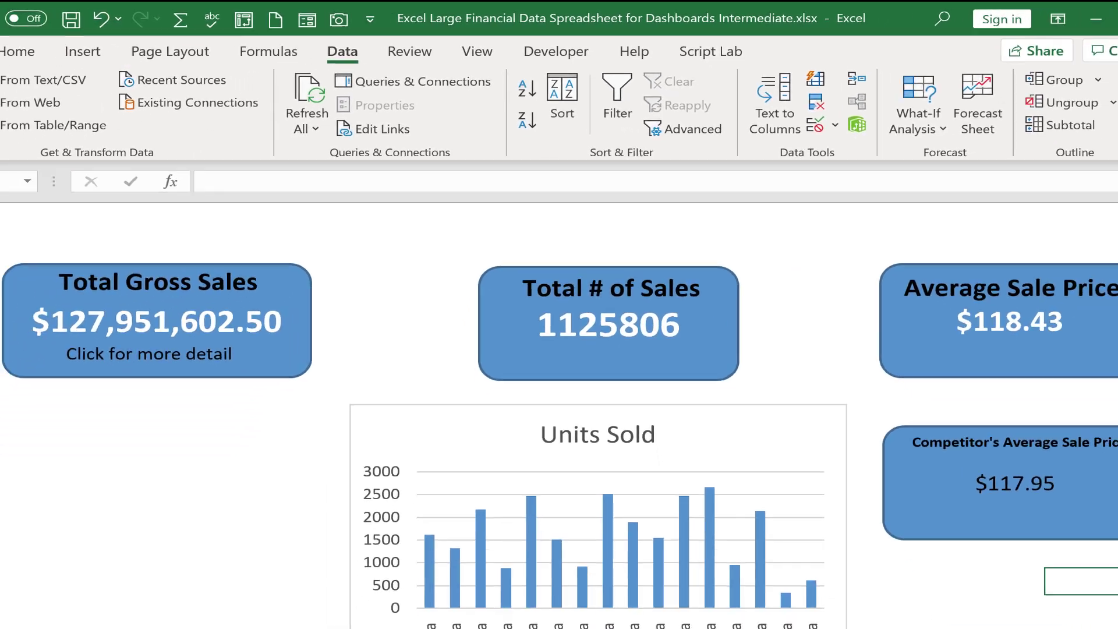
- Close the competitor workbook, then recheck the link, update values and open the source from Edit Links
mouse_move(699, 609)
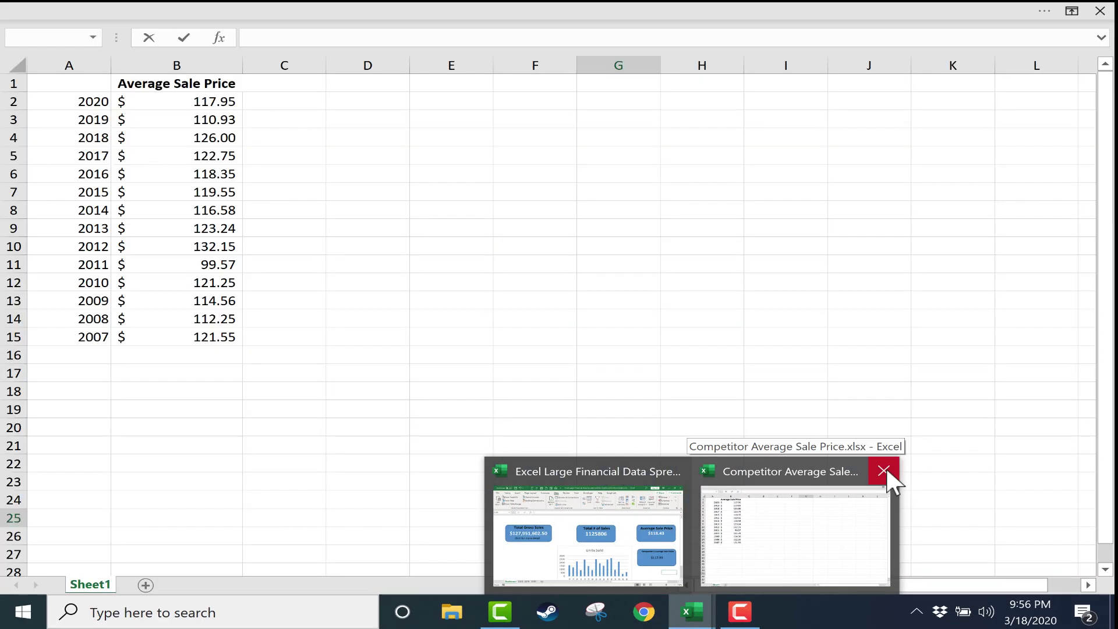
click(886, 468)
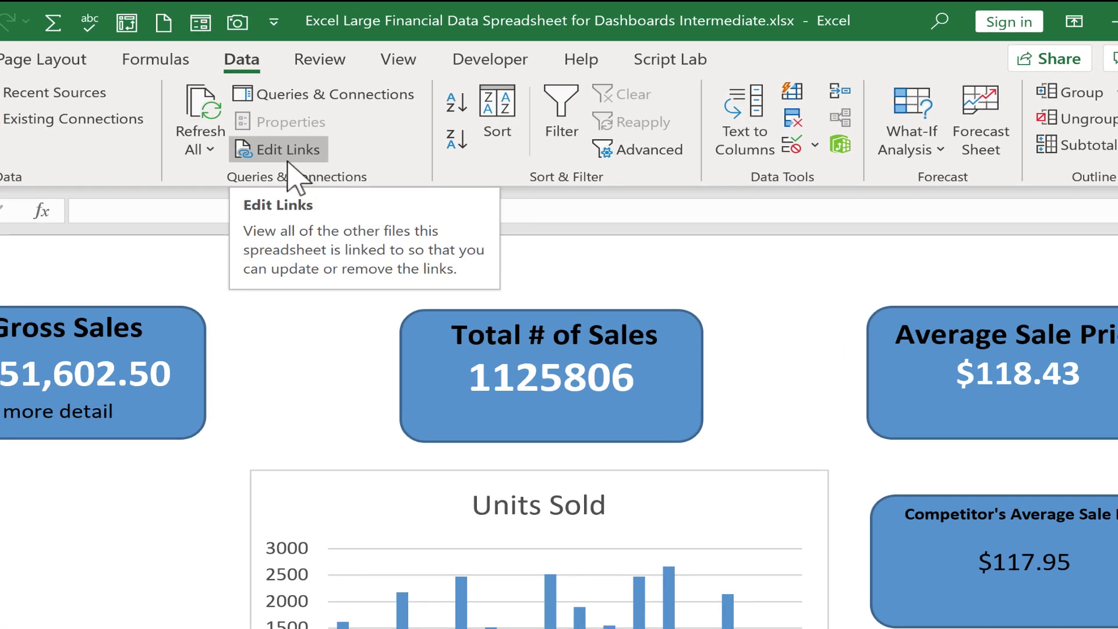
click(335, 139)
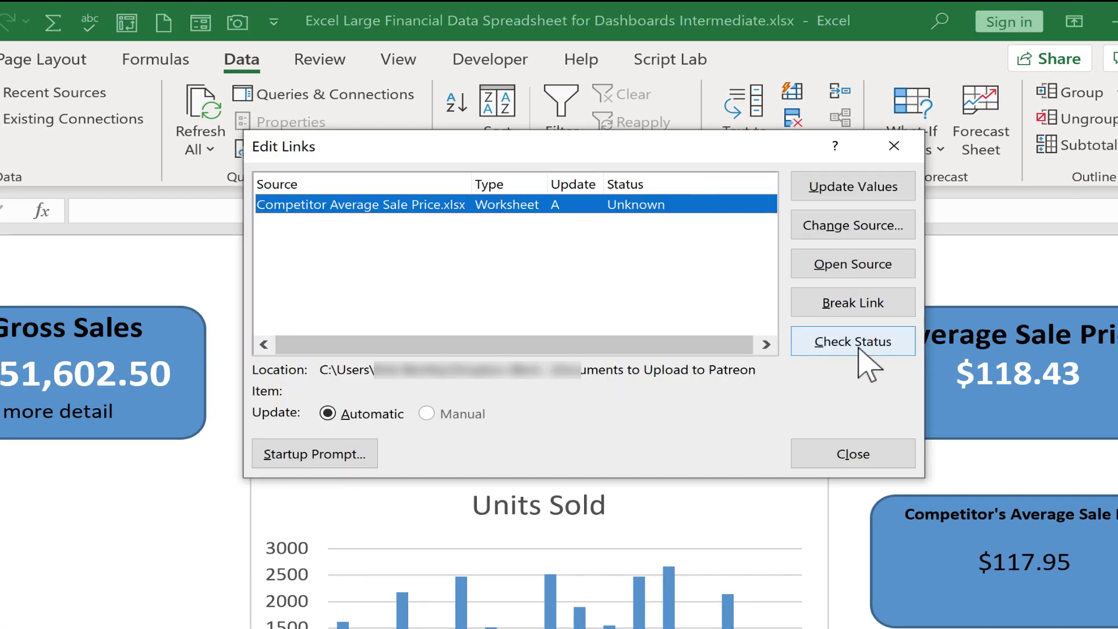
click(797, 344)
drag(582, 345, 716, 343)
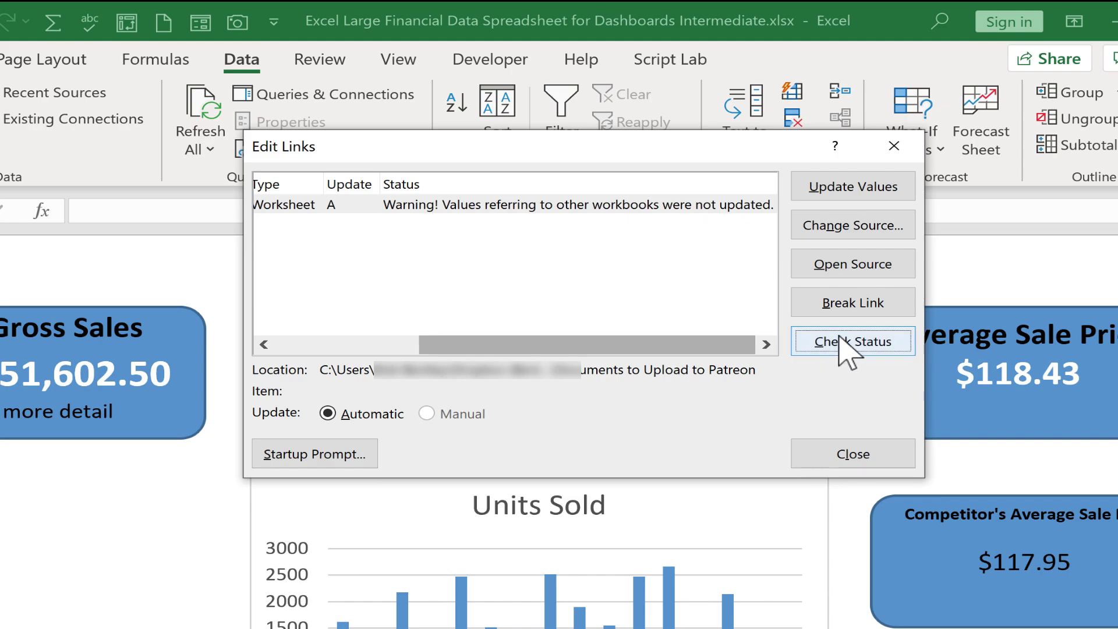
click(854, 187)
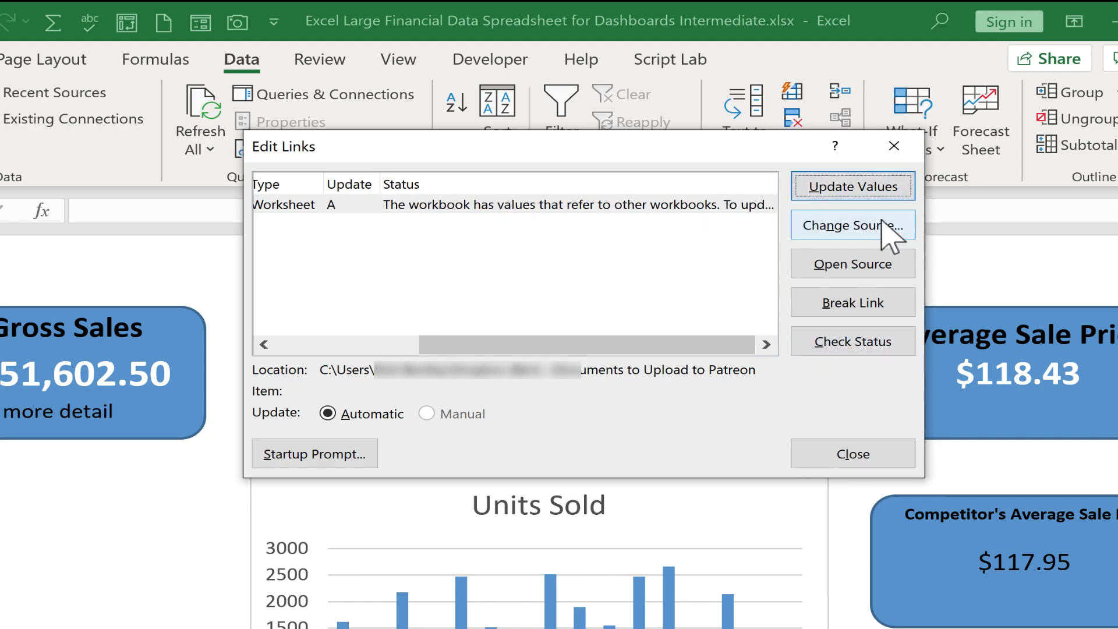
click(883, 269)
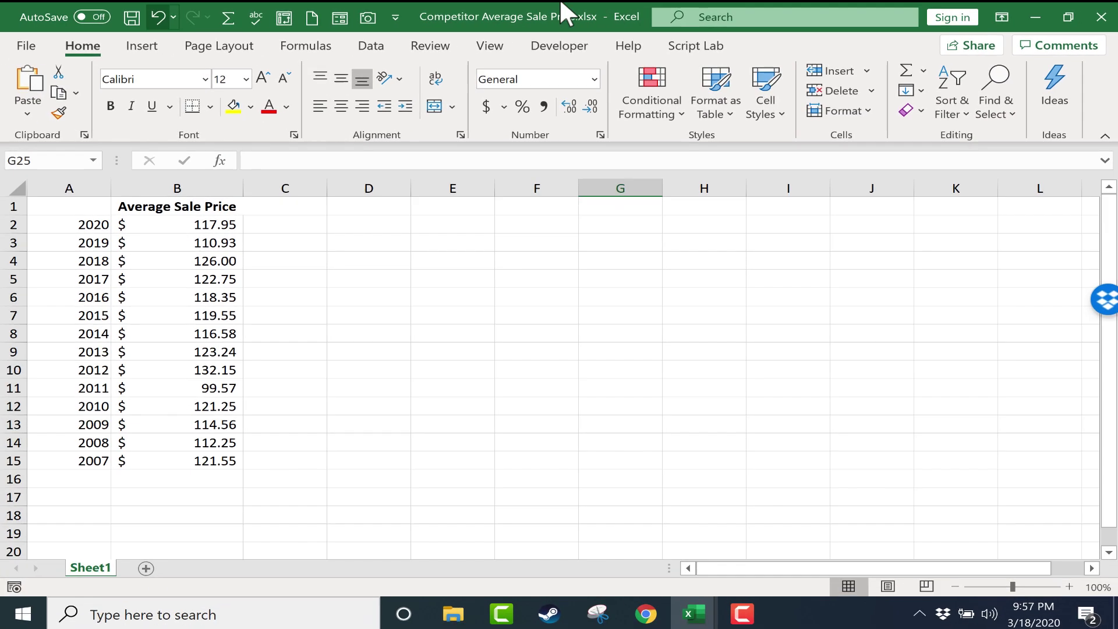
click(1101, 16)
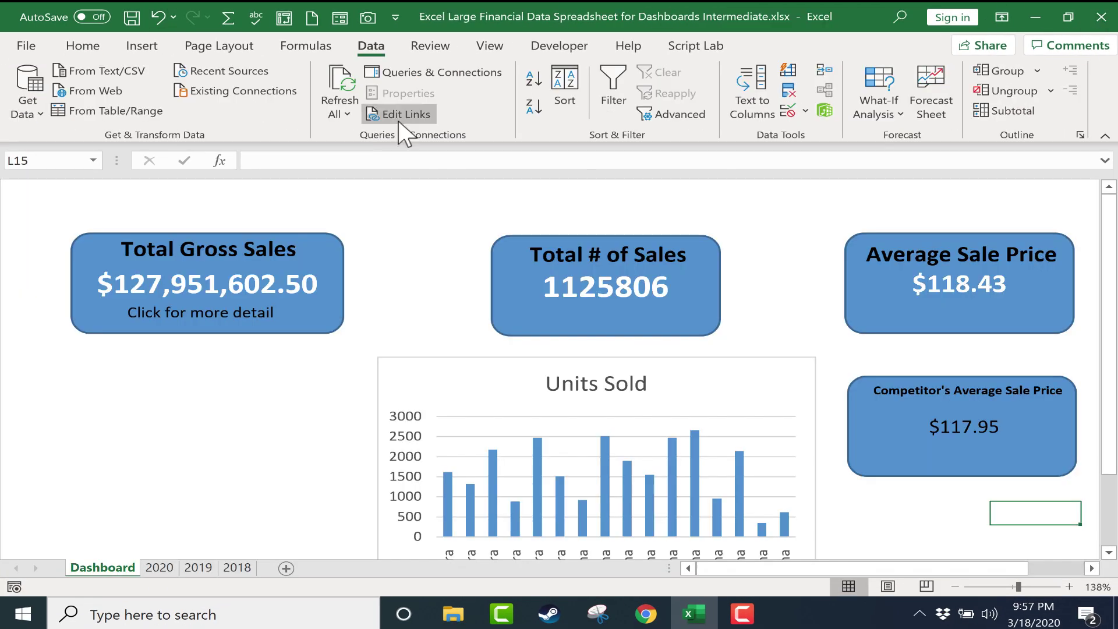
click(400, 119)
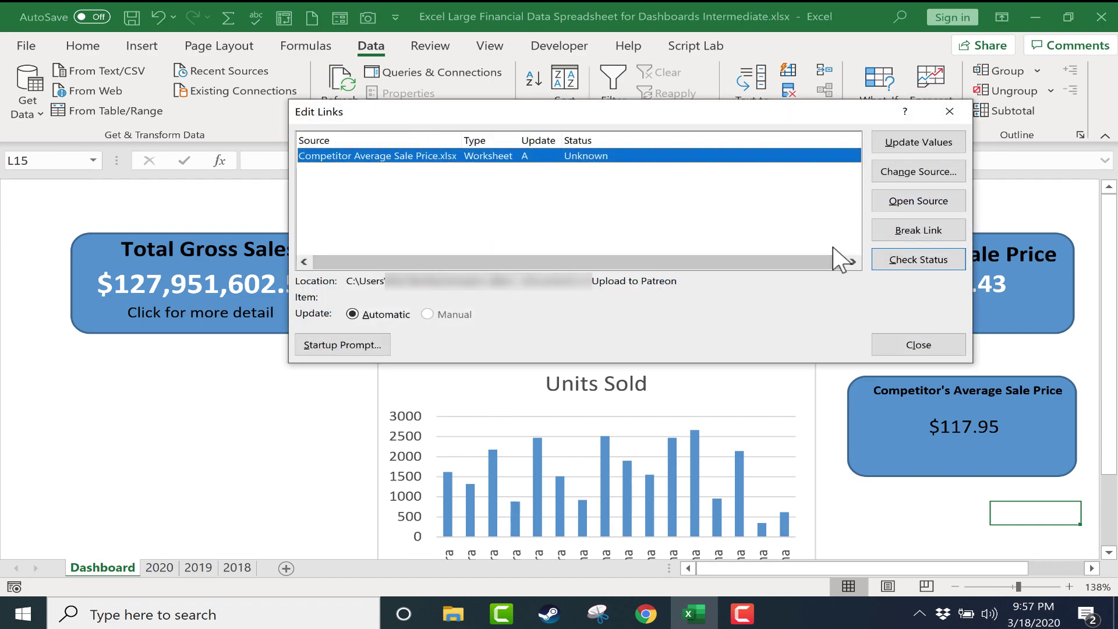
click(897, 340)
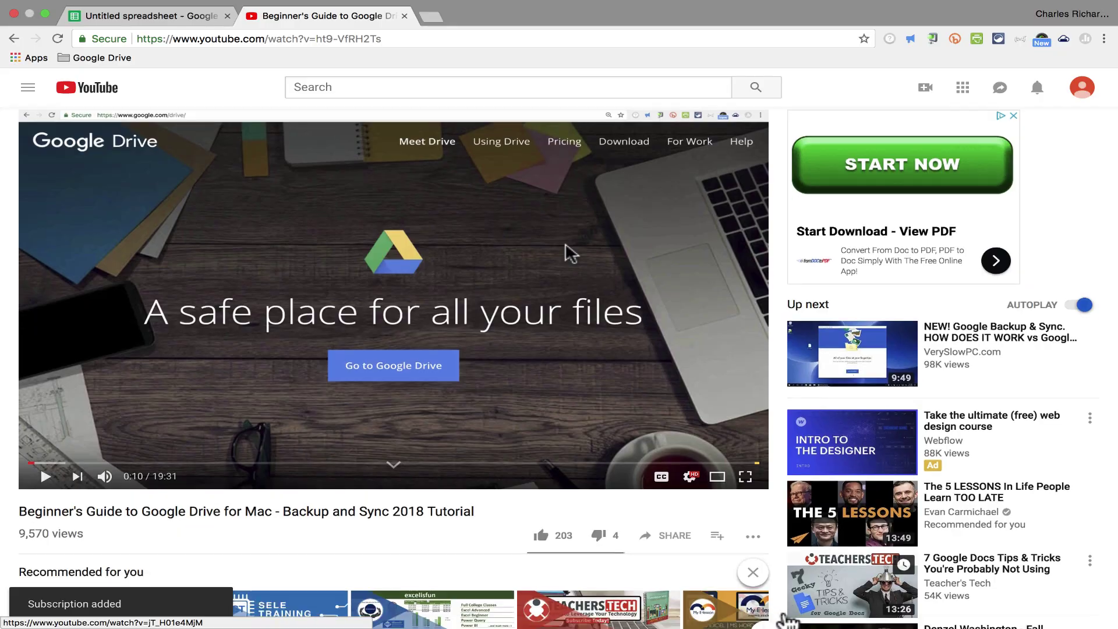
- Scroll down to the channel row and Subscribe button below the Google Drive tutorial video
scroll(784, 606, down, 5)
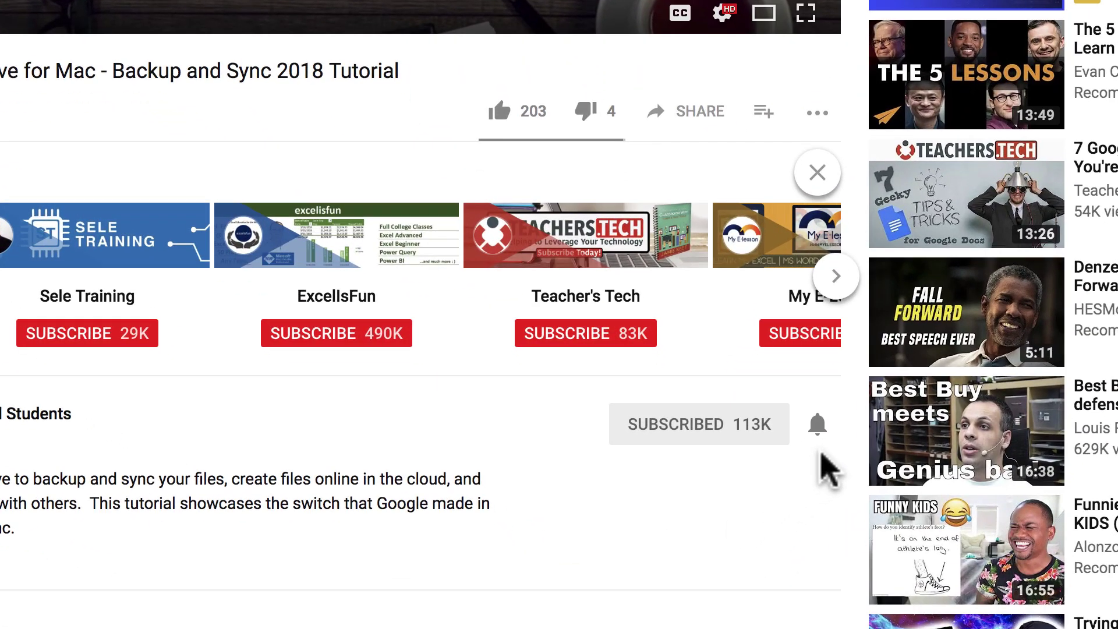